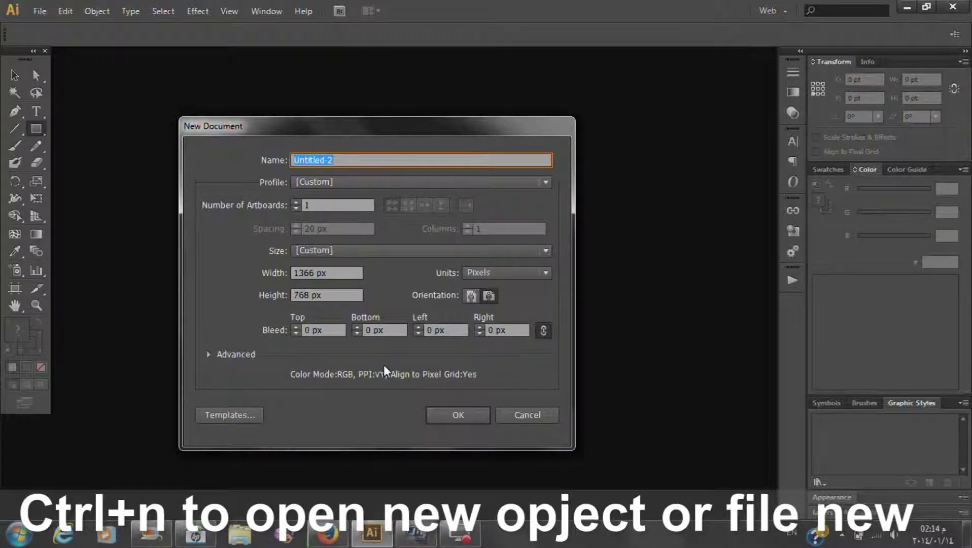
- Create a new 1366×768 px document, then draw a tall rectangle above a wider 215 × 105 px one
key(Return)
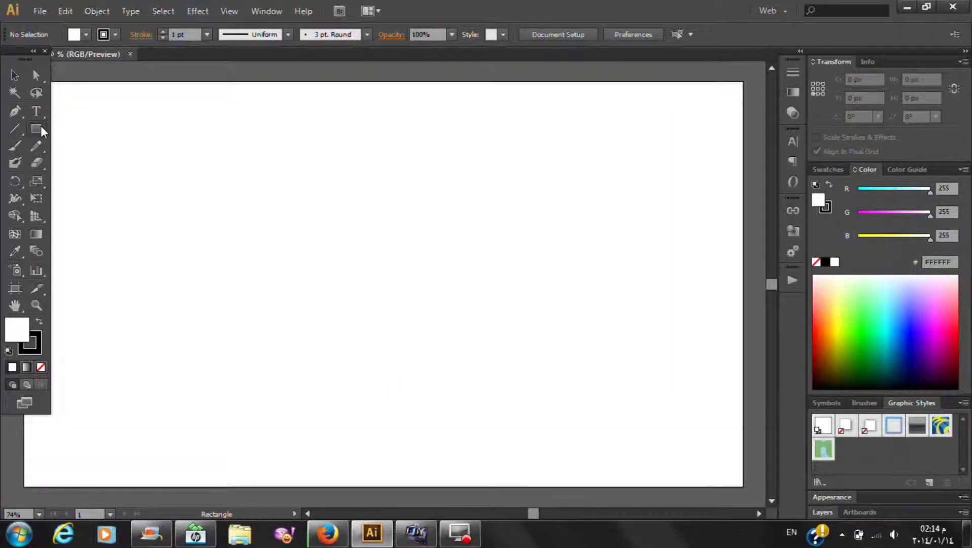
drag(40, 129, 70, 127)
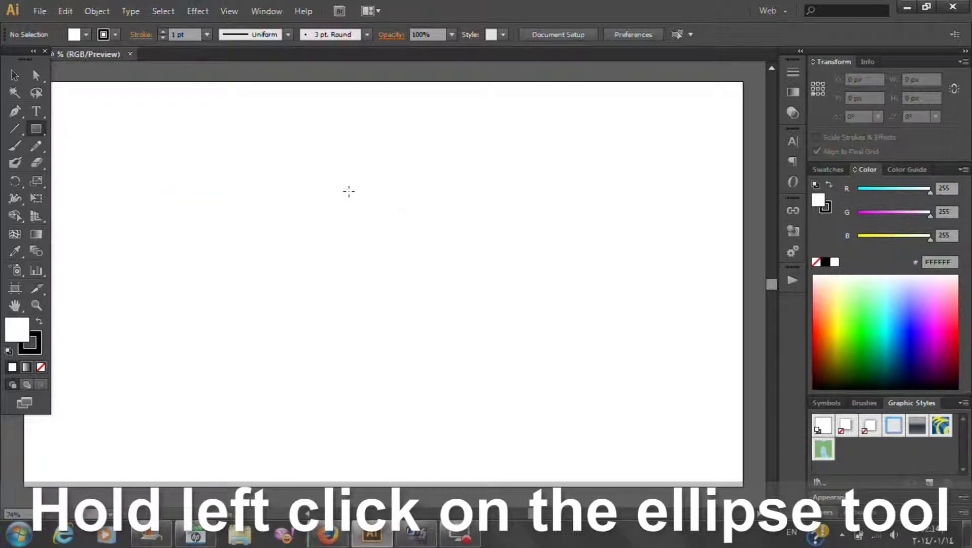
drag(337, 196, 402, 281)
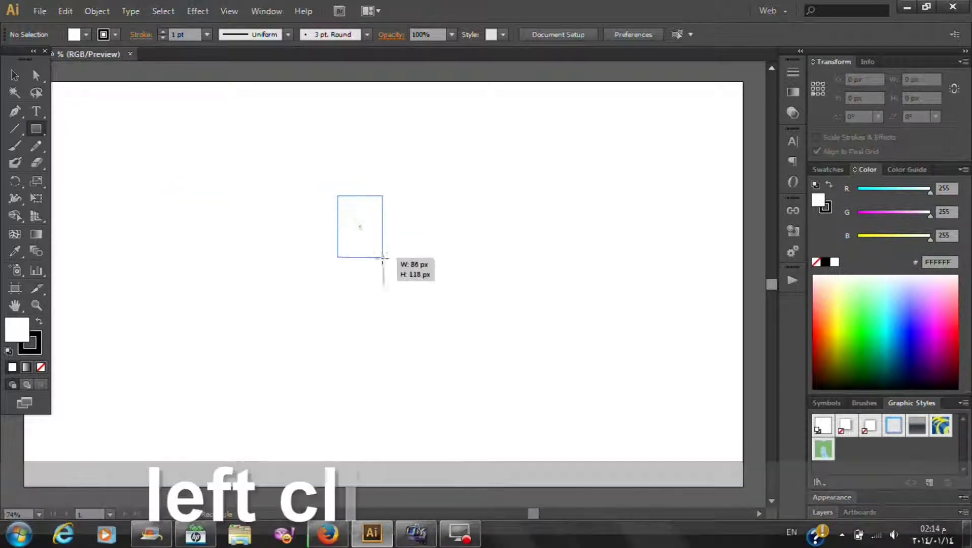
drag(403, 280, 403, 284)
mouse_move(313, 279)
mouse_down()
mouse_move(422, 323)
mouse_move(426, 335)
mouse_up()
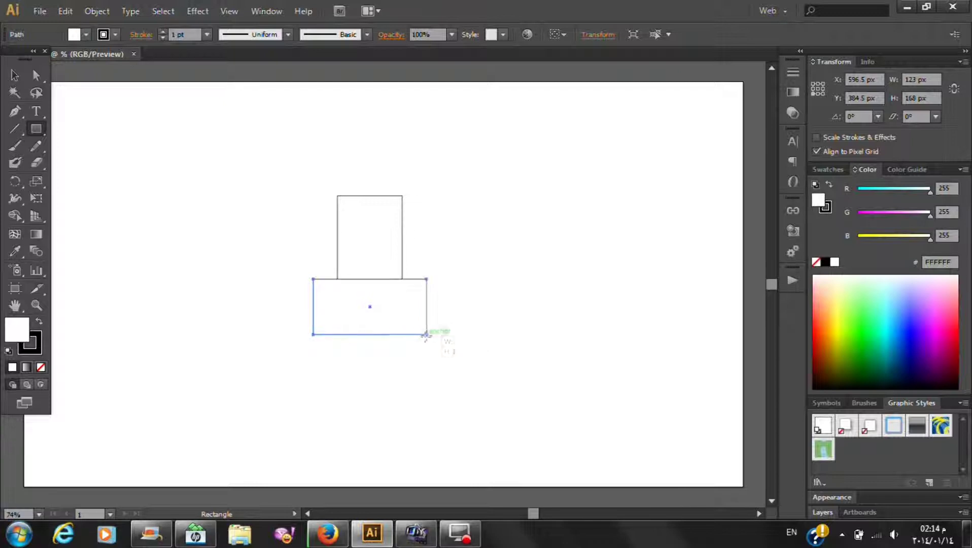
click(37, 75)
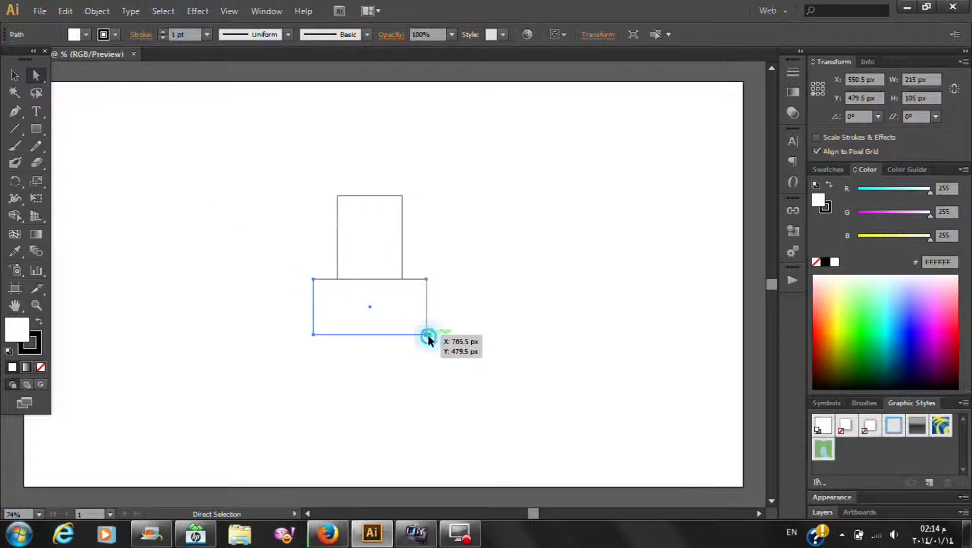
- Drag the wide rectangle's bottom corners together into a single downward triangle point
click(427, 335)
drag(428, 334, 366, 335)
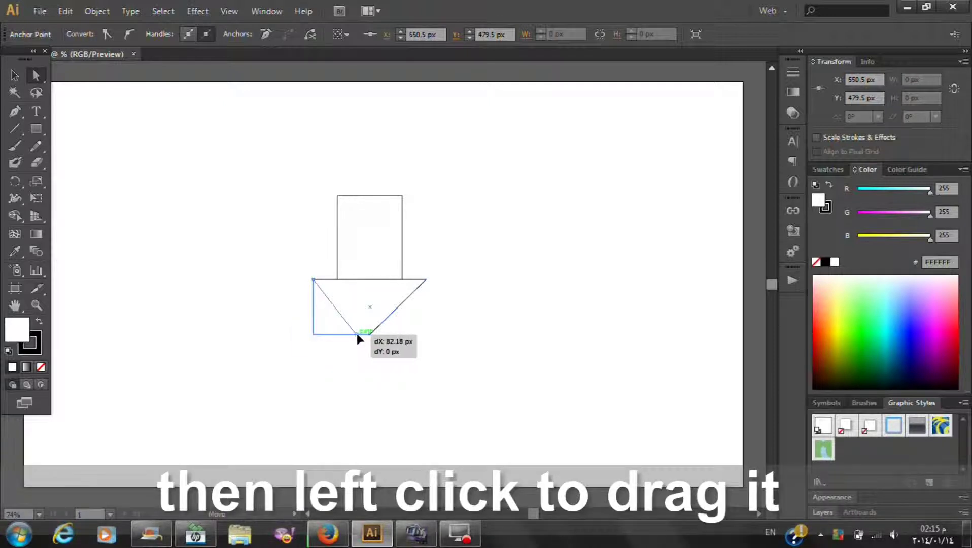
drag(366, 334, 369, 334)
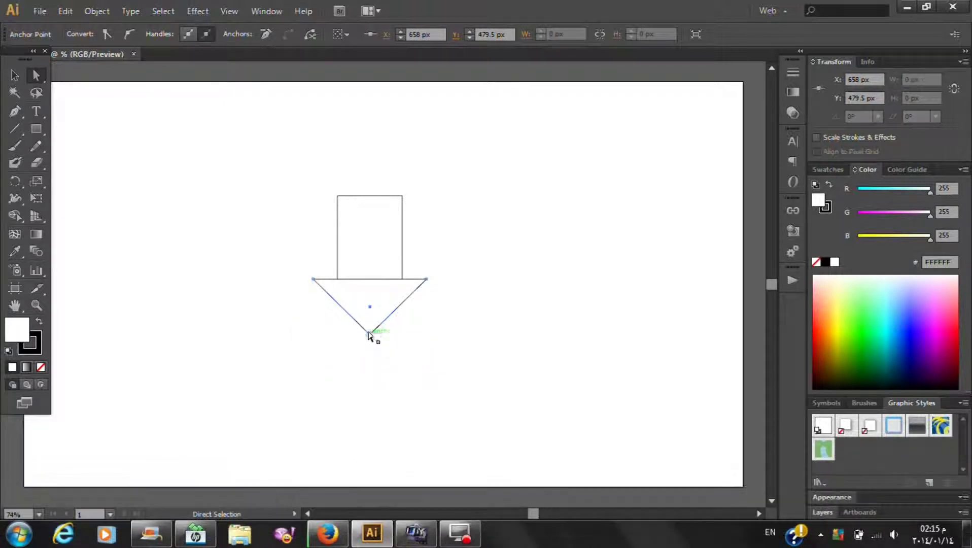
click(14, 75)
click(109, 210)
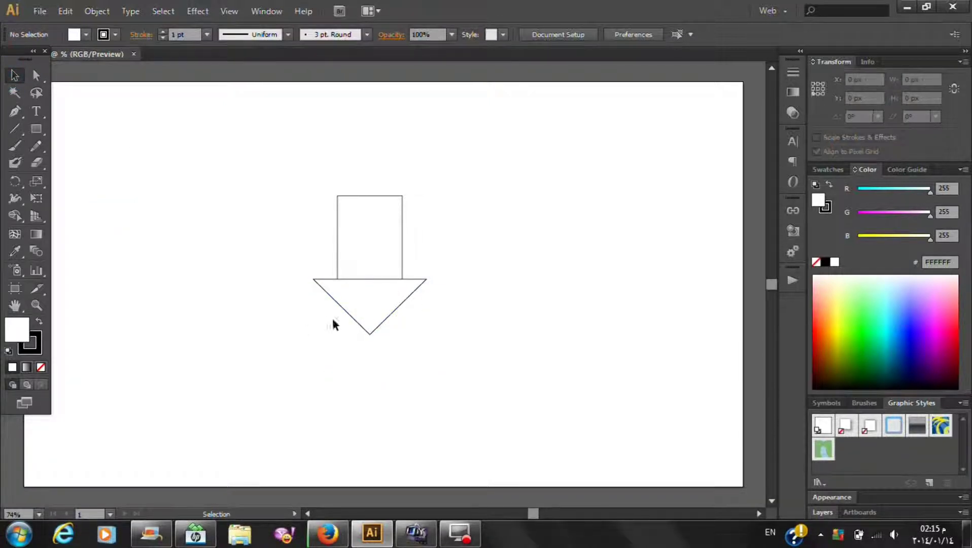
- Nudge the triangle up against the tall rectangle and make the rectangle narrower
drag(368, 313, 368, 304)
click(351, 244)
drag(337, 240, 342, 240)
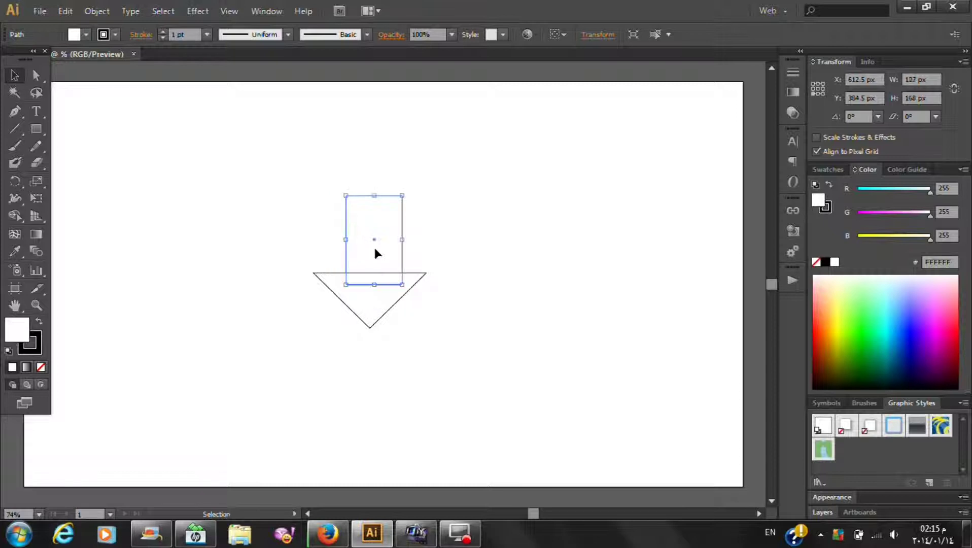
click(373, 248)
click(456, 244)
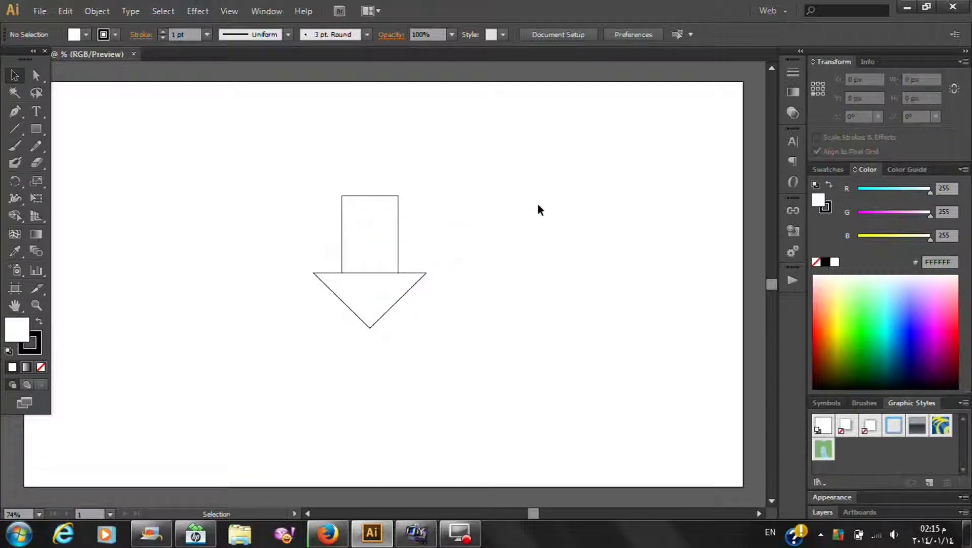
drag(271, 168, 449, 322)
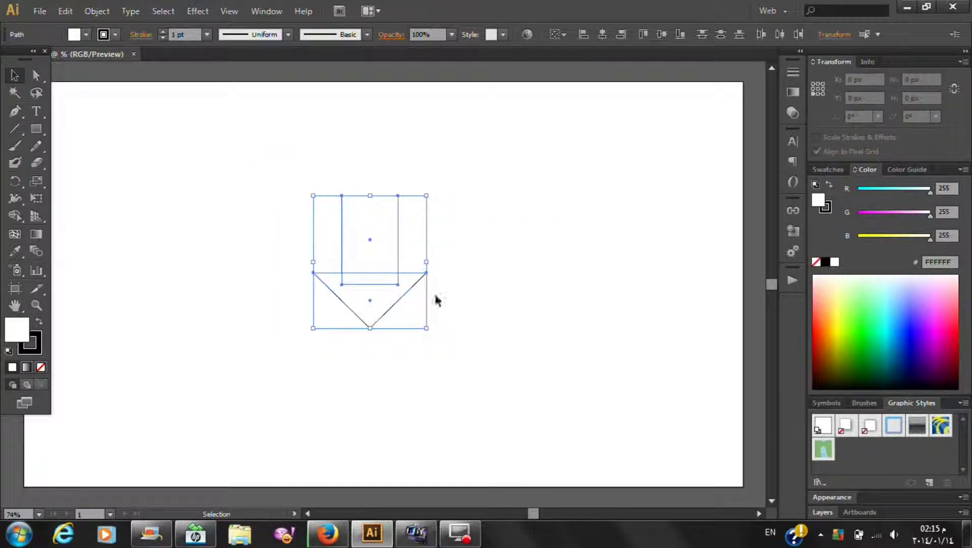
- Merge the rectangle and triangle into one arrow with Pathfinder Unite
click(264, 12)
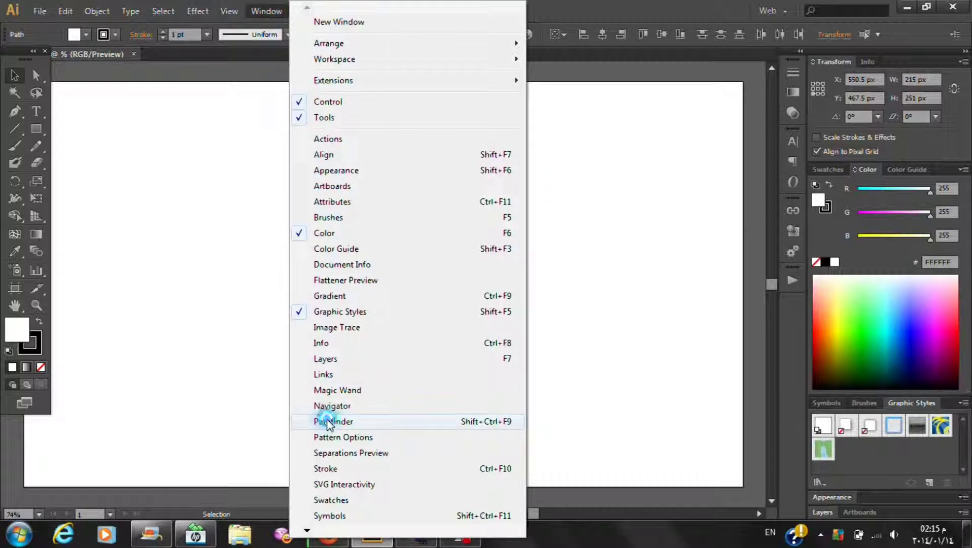
click(327, 422)
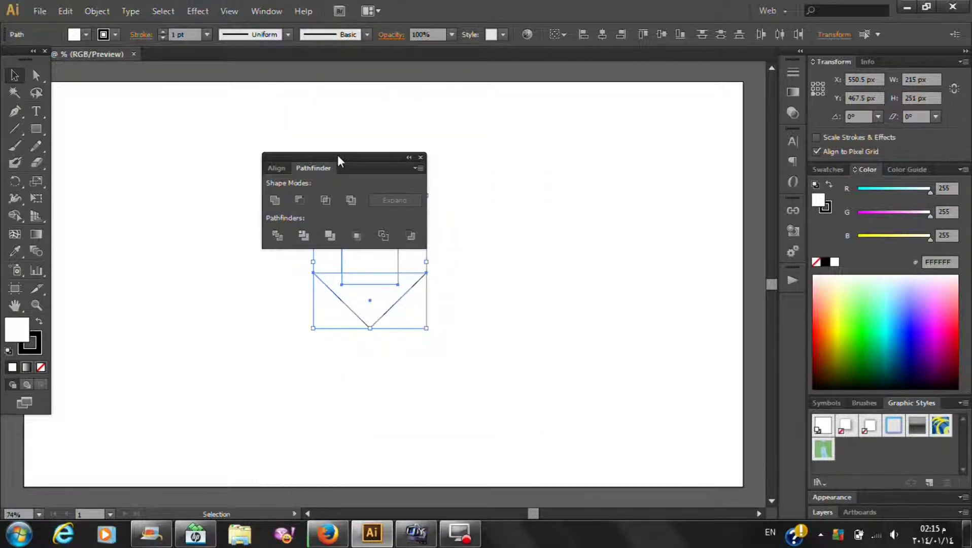
drag(338, 154, 620, 118)
click(559, 163)
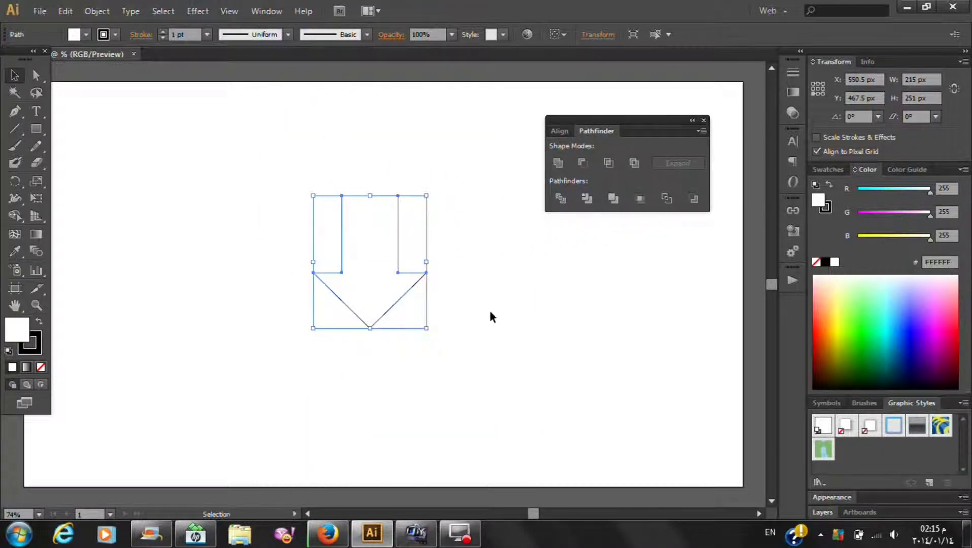
- Fill the arrow bright green (#38FF22) and move it lower on the page
click(579, 235)
drag(288, 154, 436, 215)
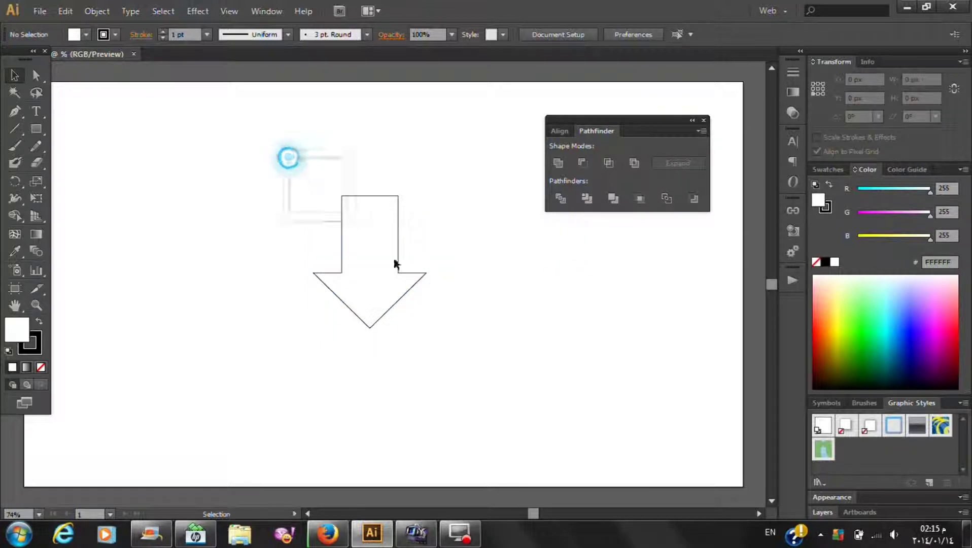
click(858, 315)
drag(416, 314, 497, 359)
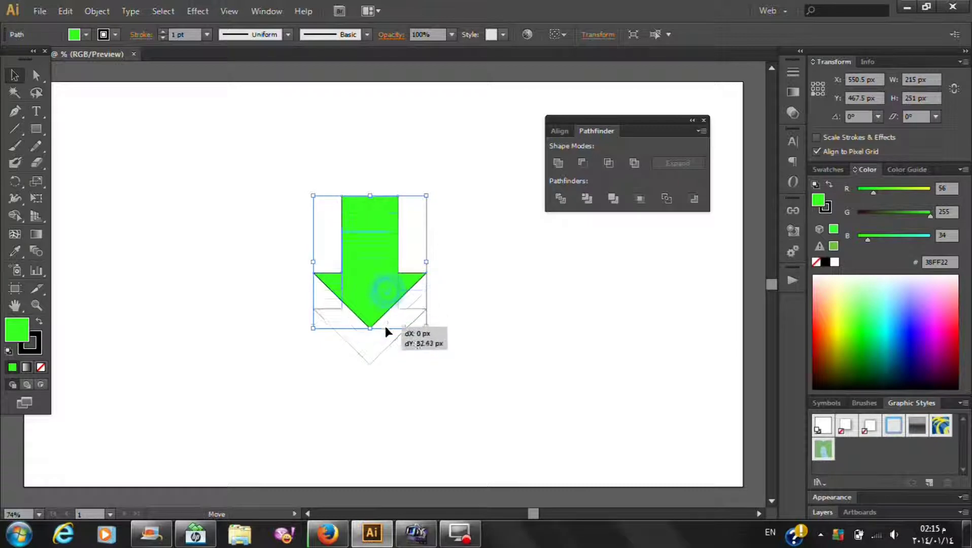
click(497, 359)
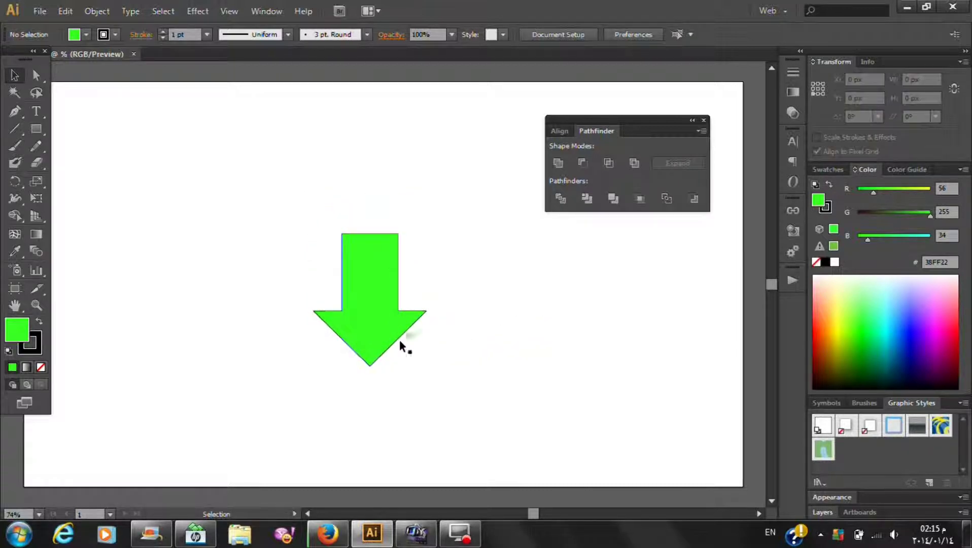
- Duplicate the green arrow to the left and draw a vertical Pen line through the copy
click(368, 325)
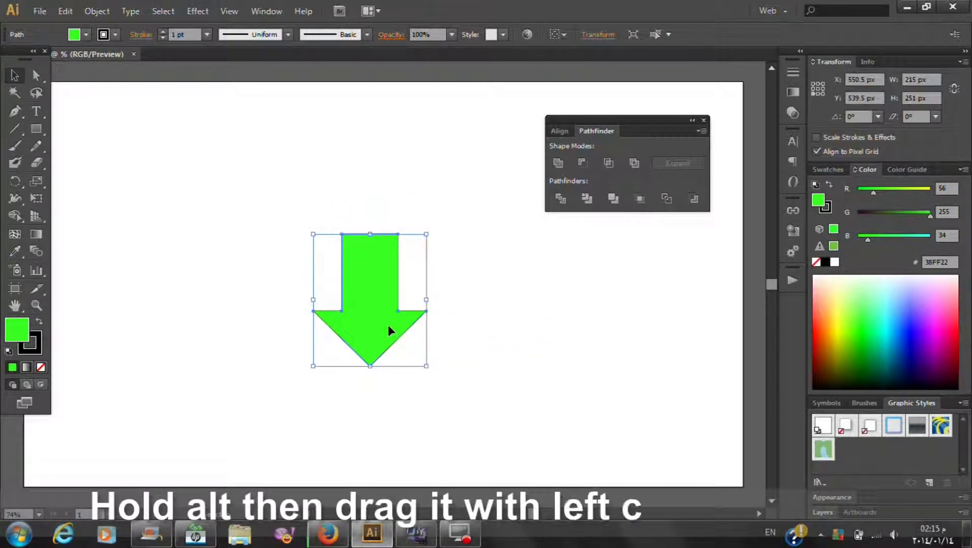
drag(388, 325, 234, 336)
click(288, 400)
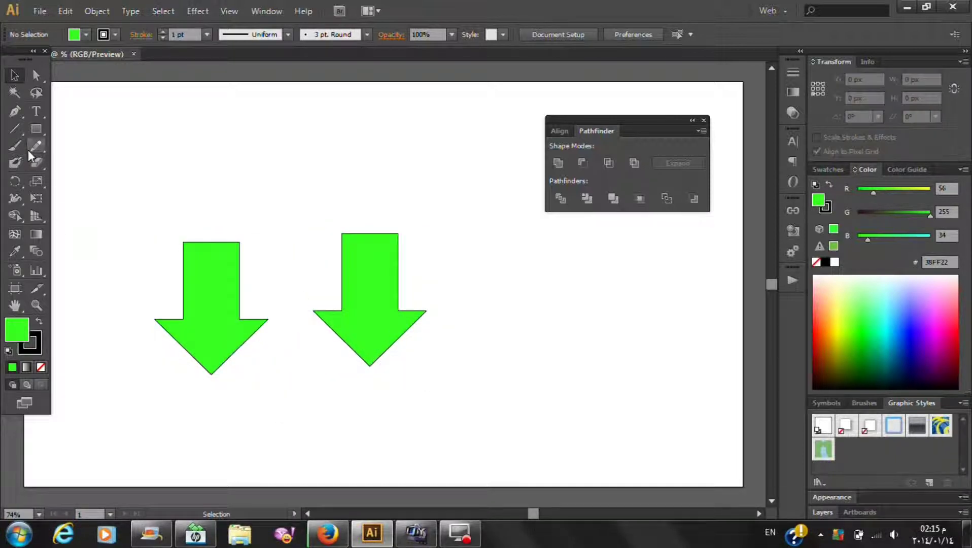
click(15, 113)
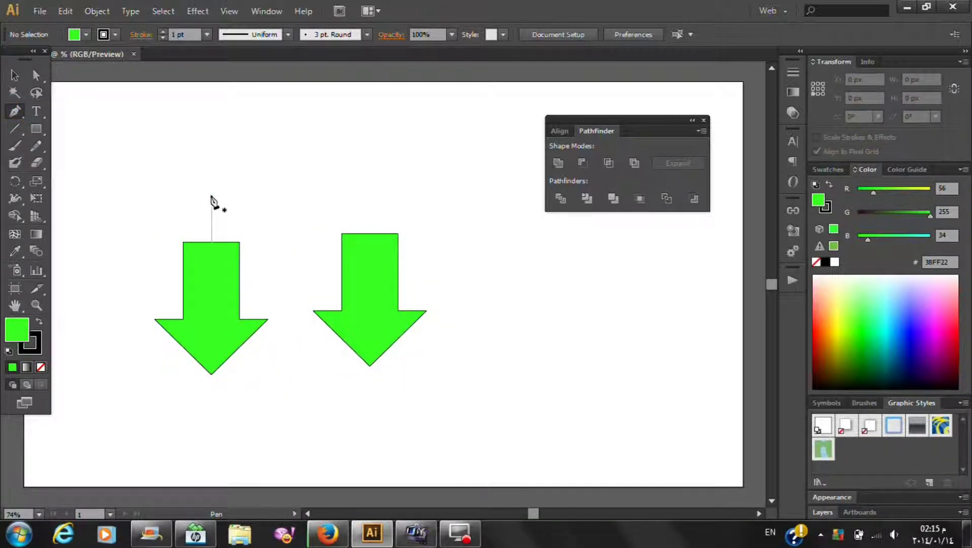
click(212, 196)
click(213, 426)
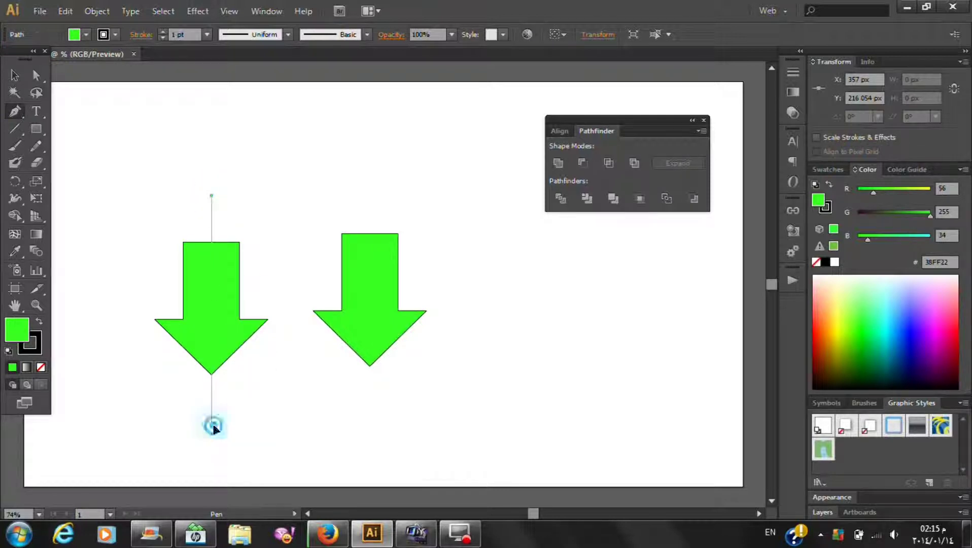
- Split the copy with Divide Objects Below and delete its left half
click(14, 75)
click(96, 12)
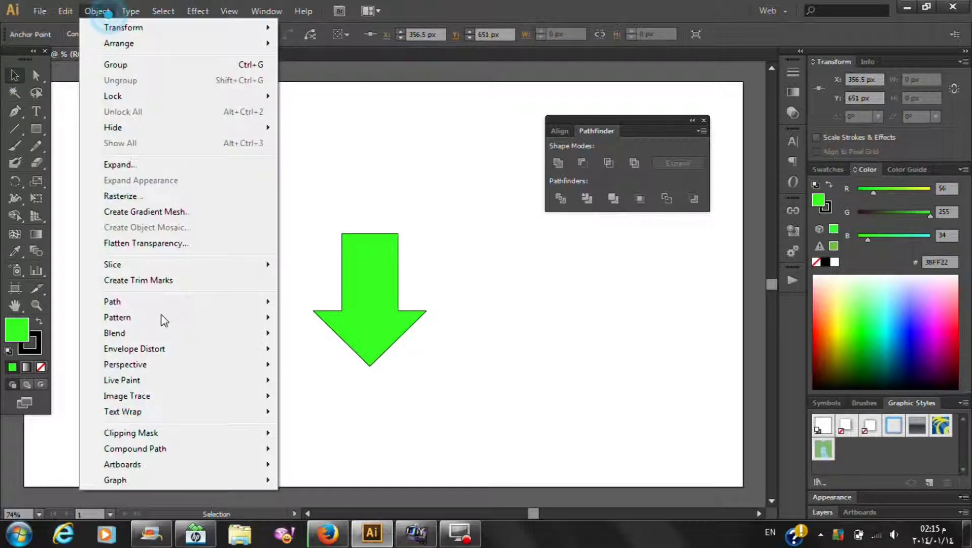
mouse_move(112, 301)
click(327, 424)
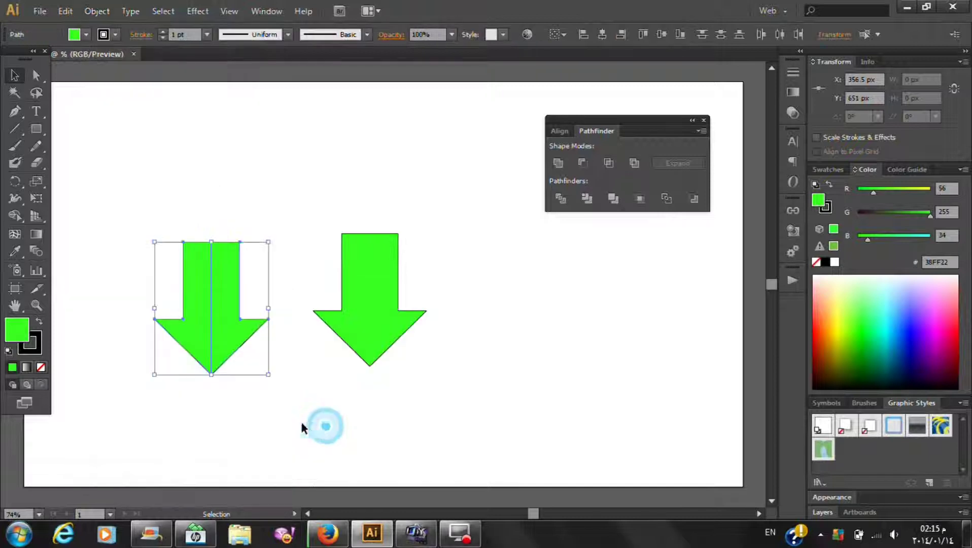
click(102, 167)
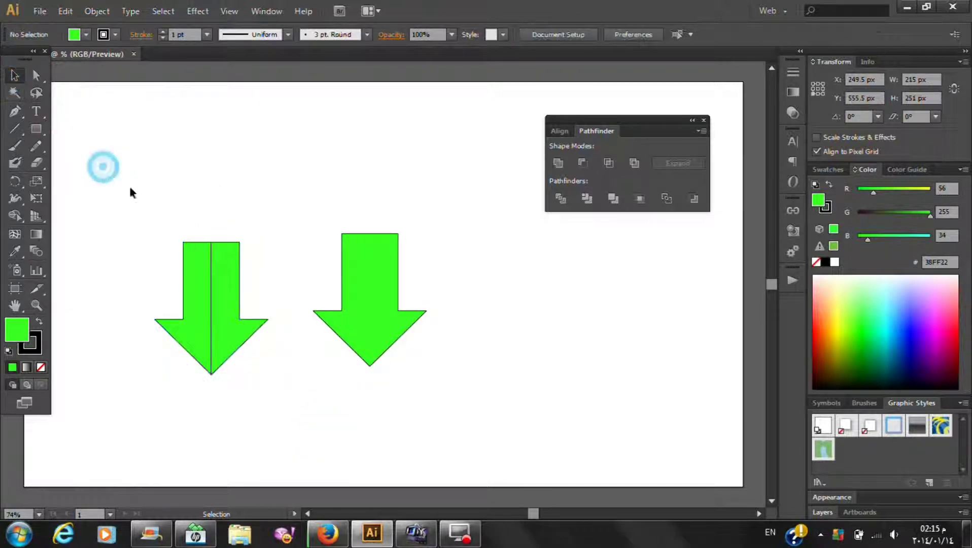
click(188, 288)
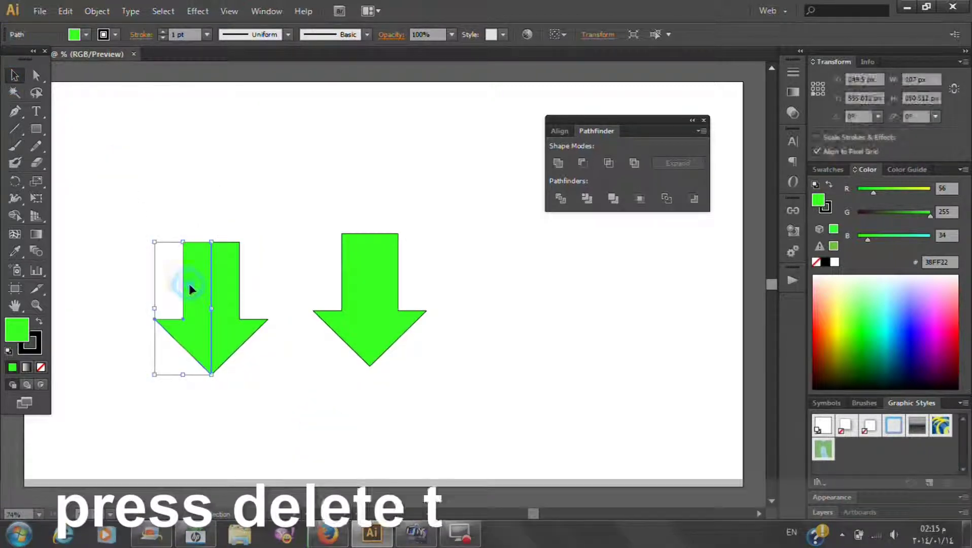
key(Delete)
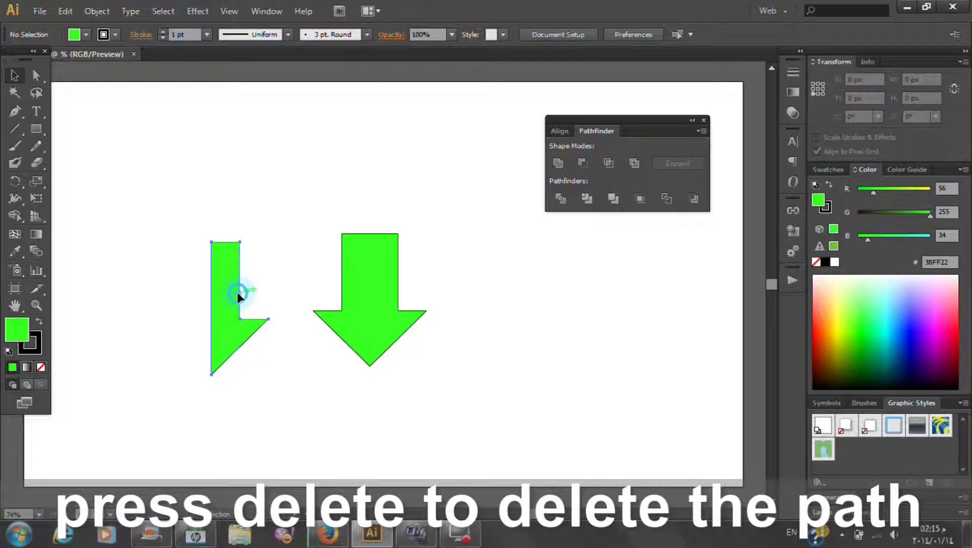
click(237, 292)
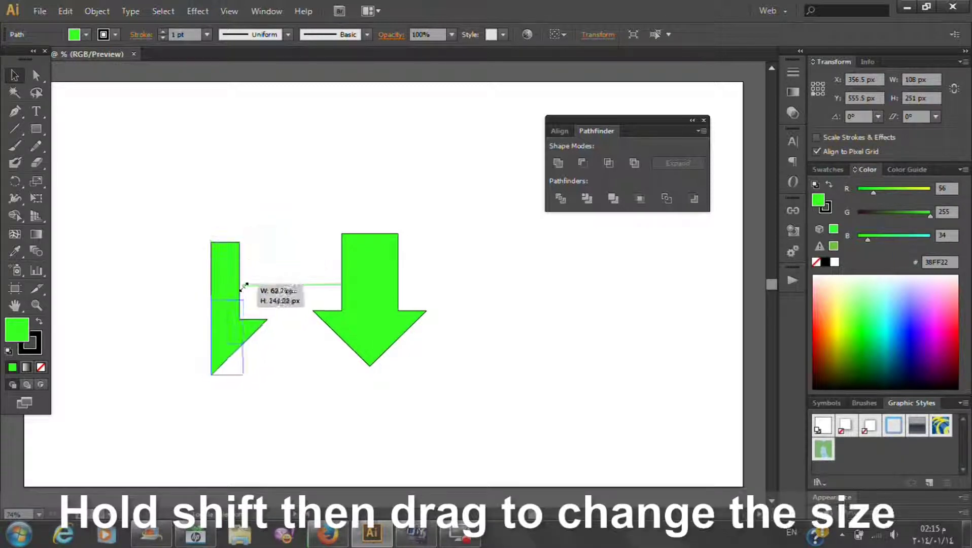
- Resize the half arrow to 59.708 × 139.033 px beside the big arrow, with a copy over its stem
mouse_move(268, 241)
mouse_down()
mouse_move(237, 316)
mouse_move(444, 246)
mouse_move(417, 247)
mouse_up()
alt+scroll(417, 247, up, 2)
alt+scroll(417, 257, up, 2)
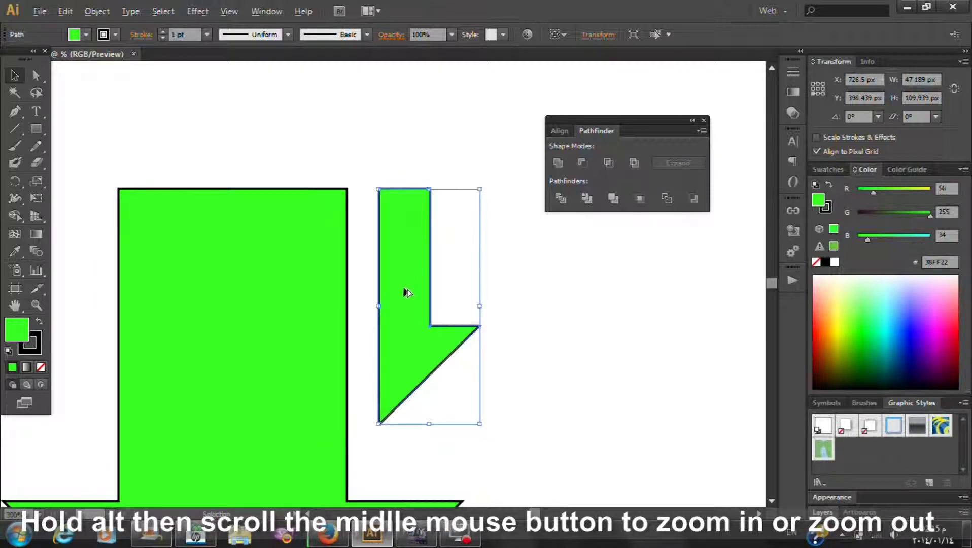
drag(402, 297, 404, 360)
drag(479, 234, 514, 173)
drag(412, 333, 400, 337)
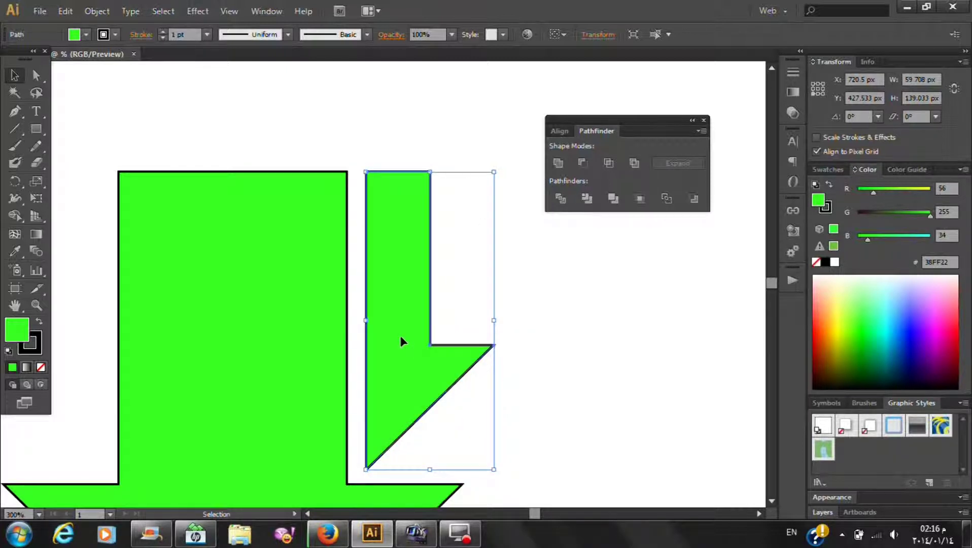
scroll(426, 307, down, 1)
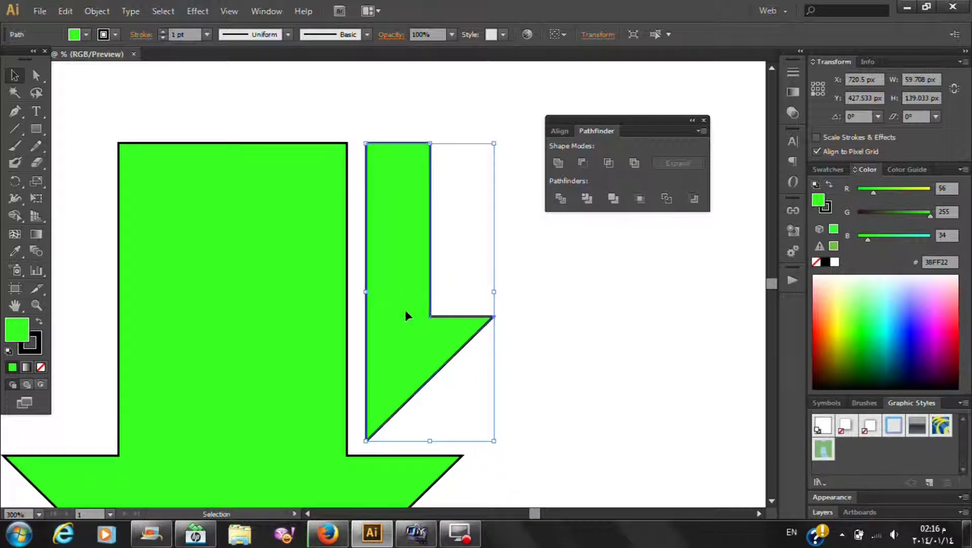
drag(403, 334, 242, 351)
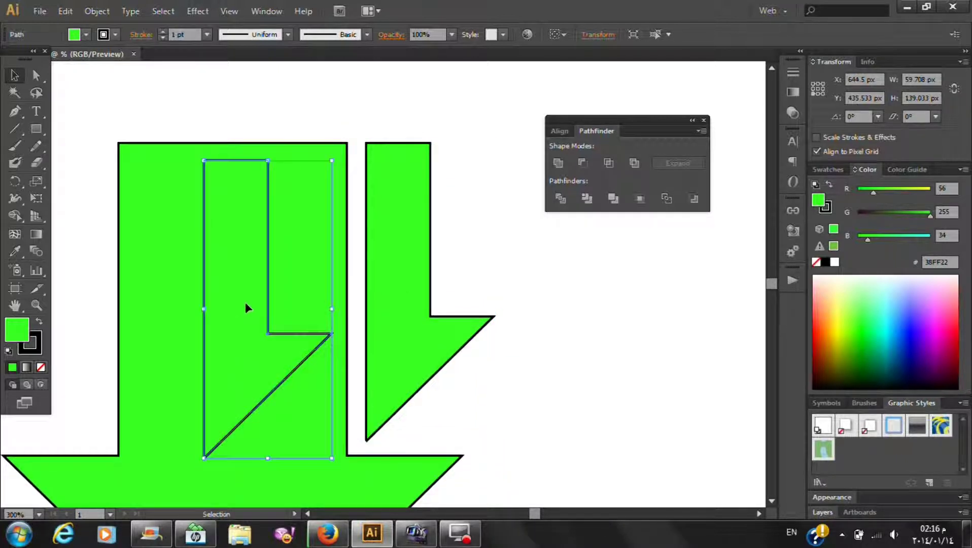
- Make a vertically reflected copy of the duplicated half-arrow piece and move it onto the right strip
right_click(245, 275)
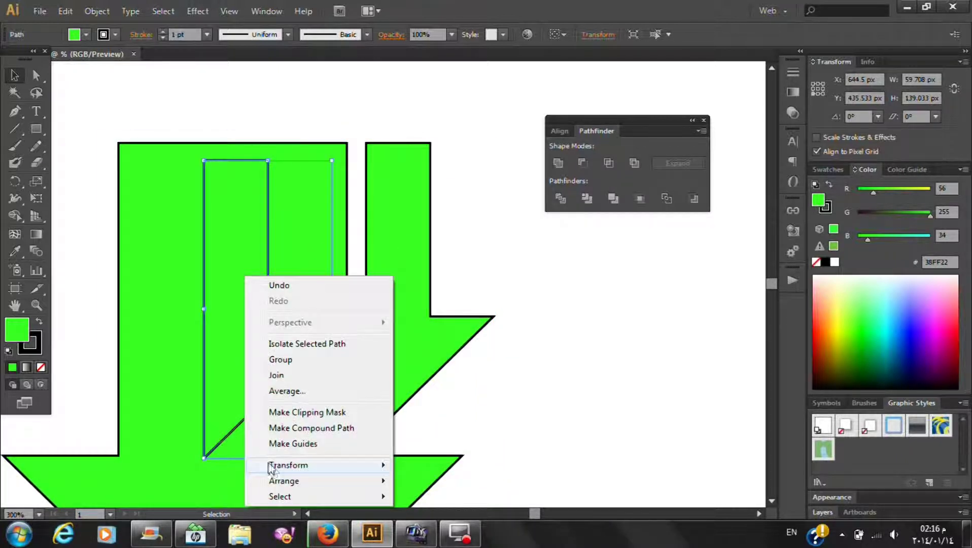
click(445, 391)
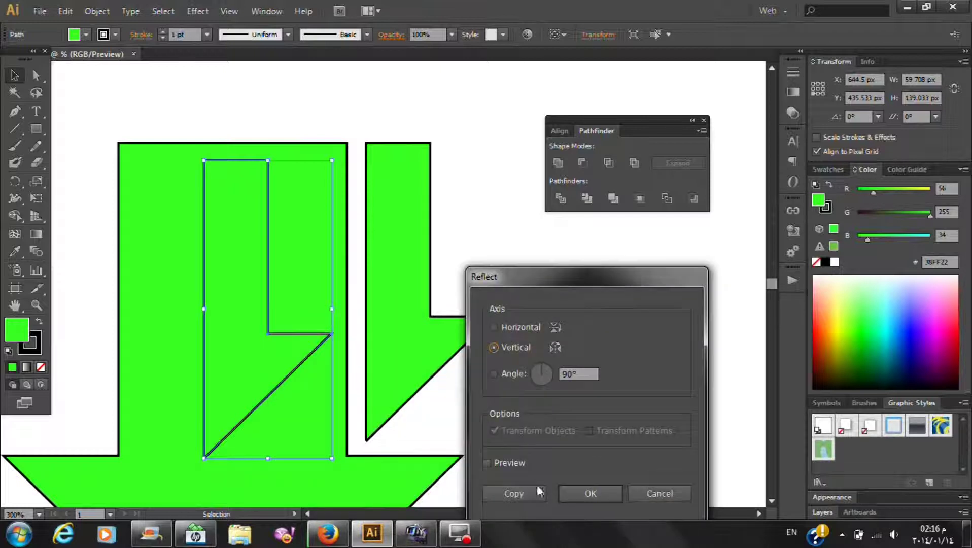
click(487, 462)
click(519, 492)
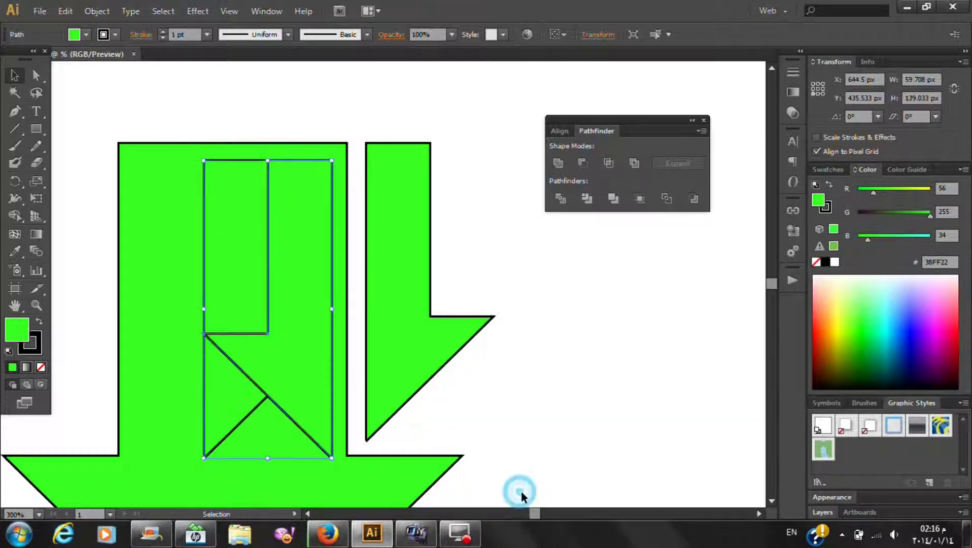
drag(298, 355, 507, 374)
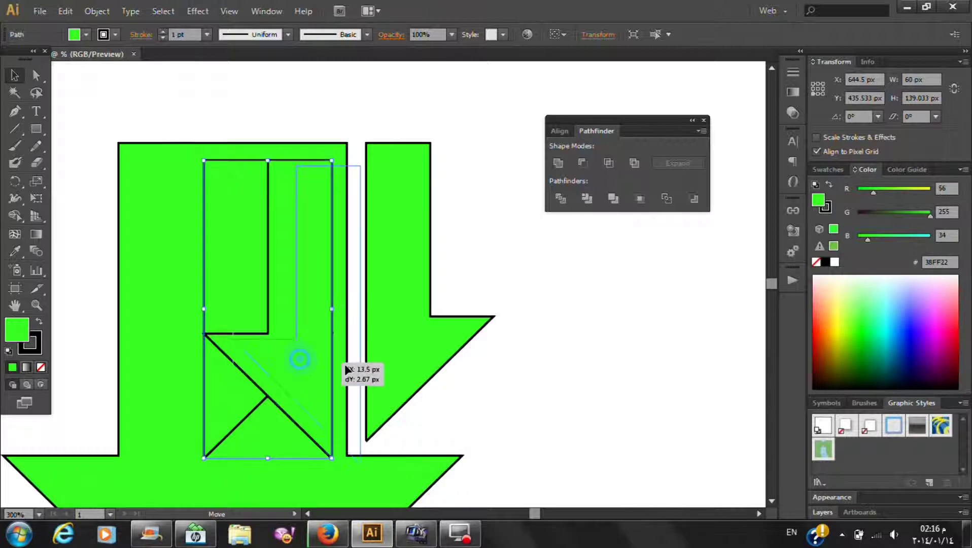
- Move the mirrored strip piece to the left of the middle arrow
click(286, 358)
key(ctrl+shift+a)
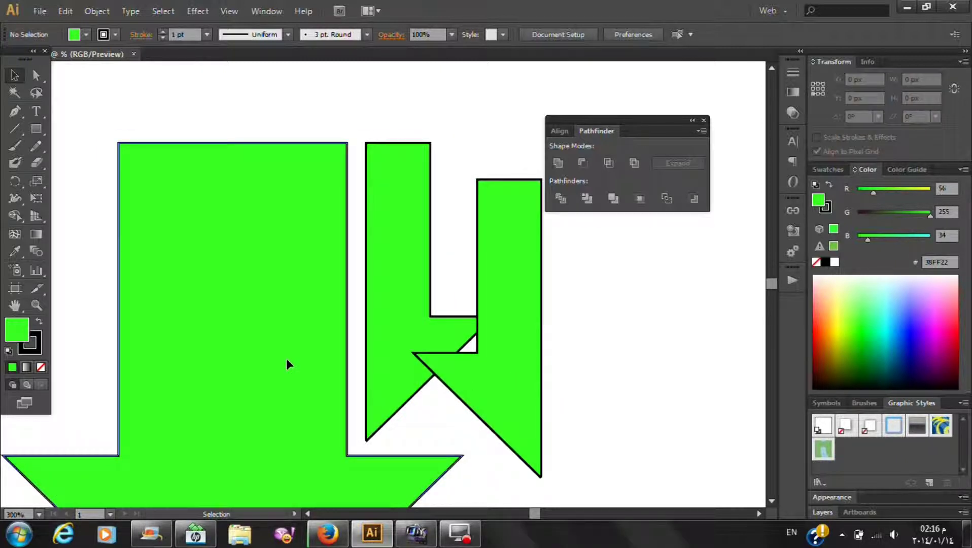
mouse_move(499, 367)
mouse_down()
mouse_move(266, 369)
mouse_move(60, 329)
mouse_up()
click(560, 409)
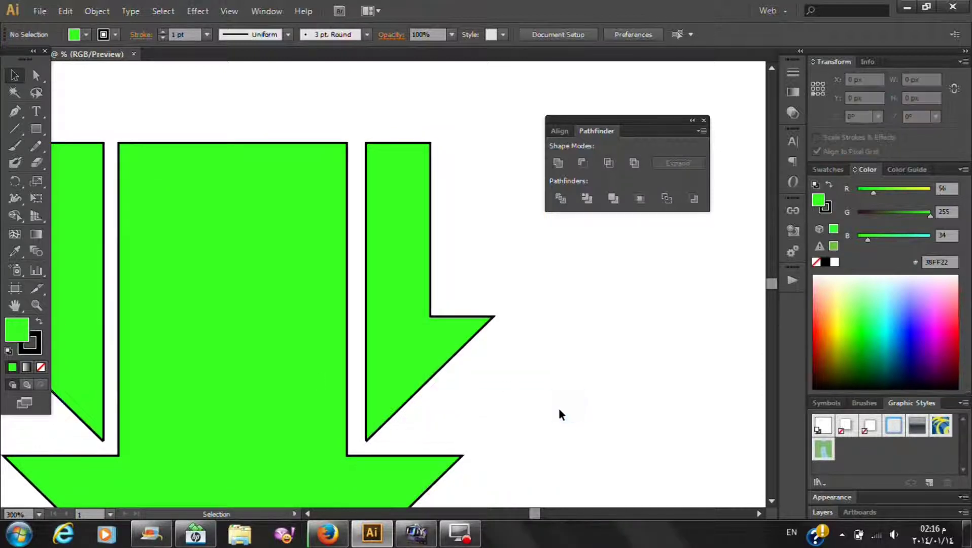
key(ctrl+0)
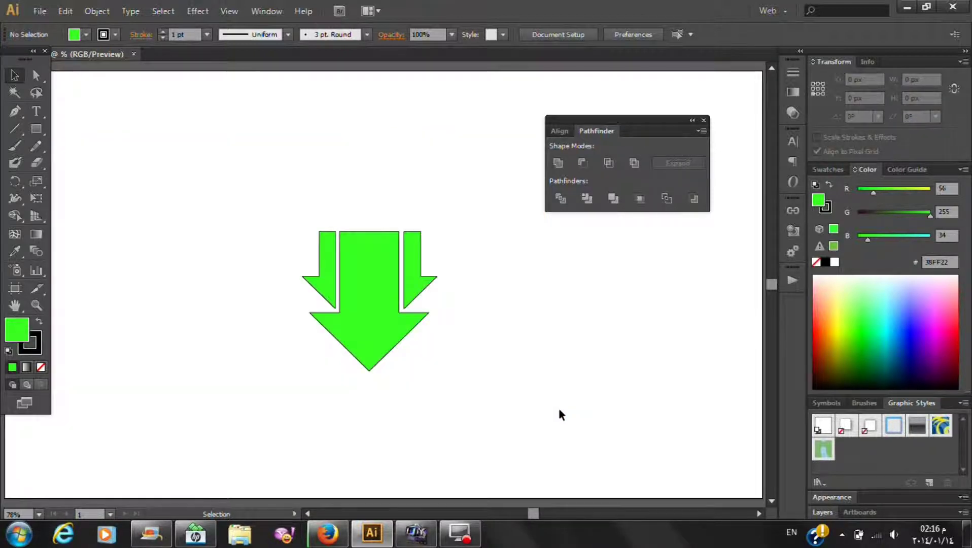
scroll(413, 276, up, 4)
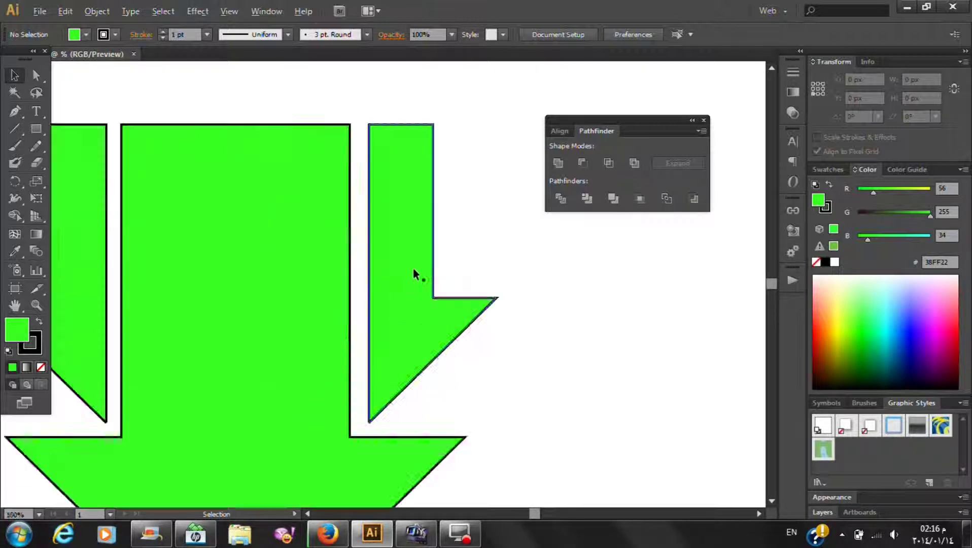
click(395, 304)
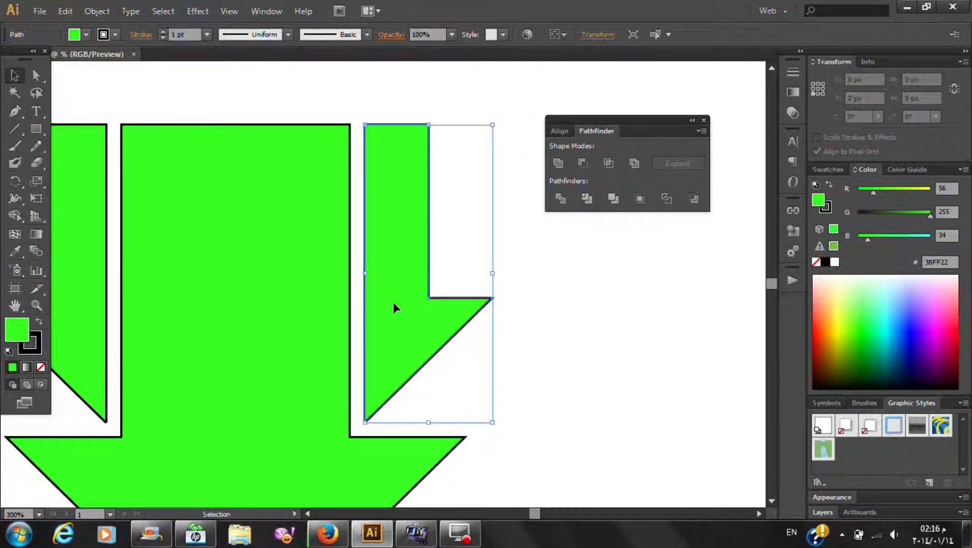
click(566, 343)
key(ctrl+0)
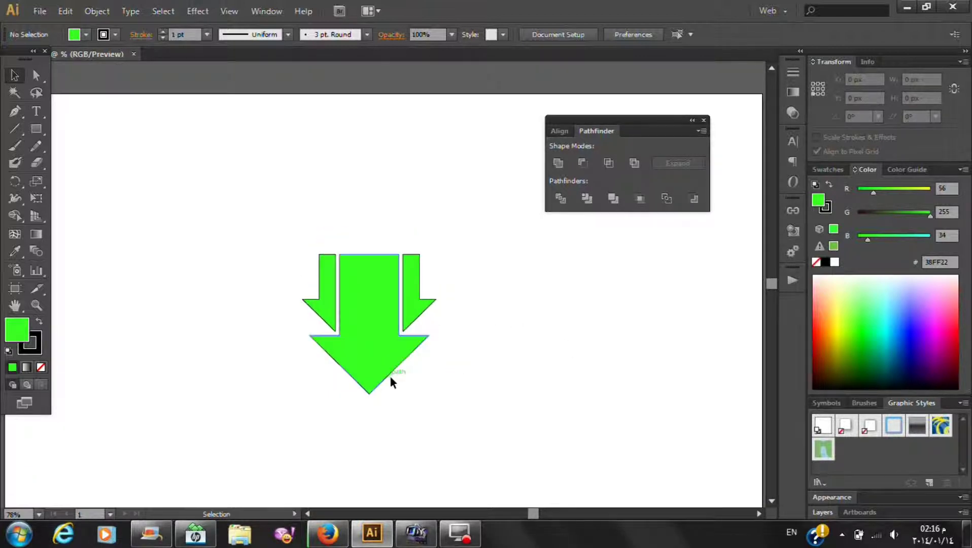
click(356, 342)
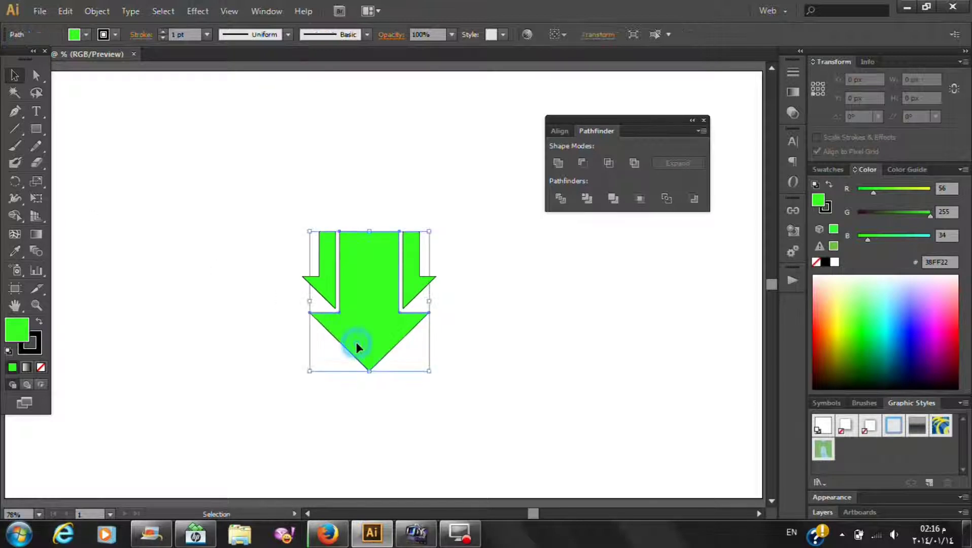
click(36, 163)
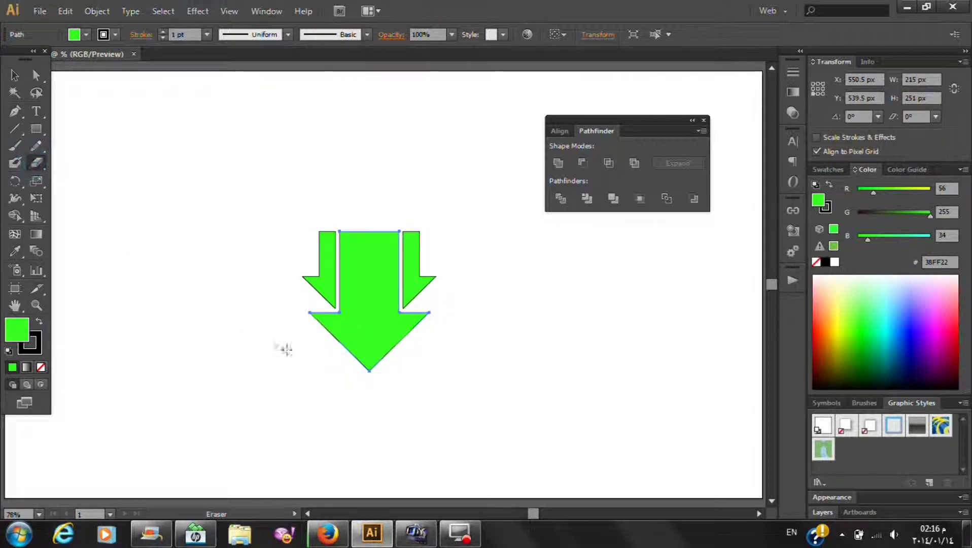
- Erase three curved strokes across the arrowhead's lower part for a layered chevron look
mouse_move(348, 375)
mouse_down()
mouse_move(347, 363)
mouse_move(401, 365)
mouse_up()
drag(336, 340, 406, 339)
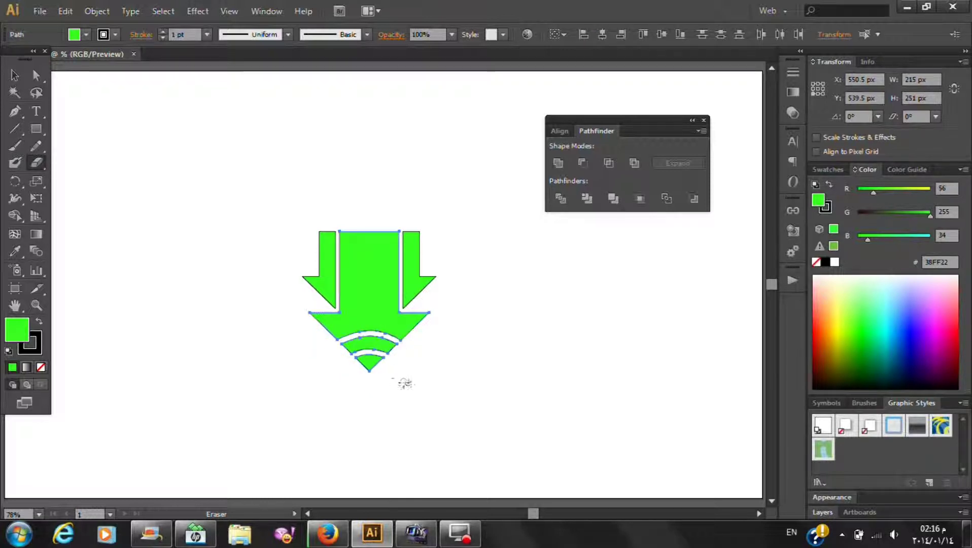
mouse_move(308, 330)
mouse_down()
mouse_move(359, 317)
mouse_move(424, 322)
mouse_up()
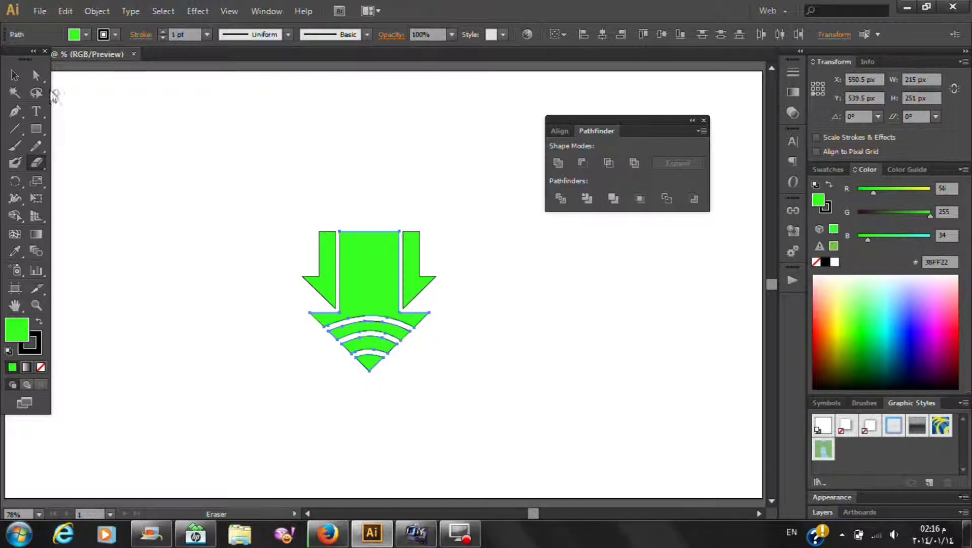
click(15, 75)
click(307, 382)
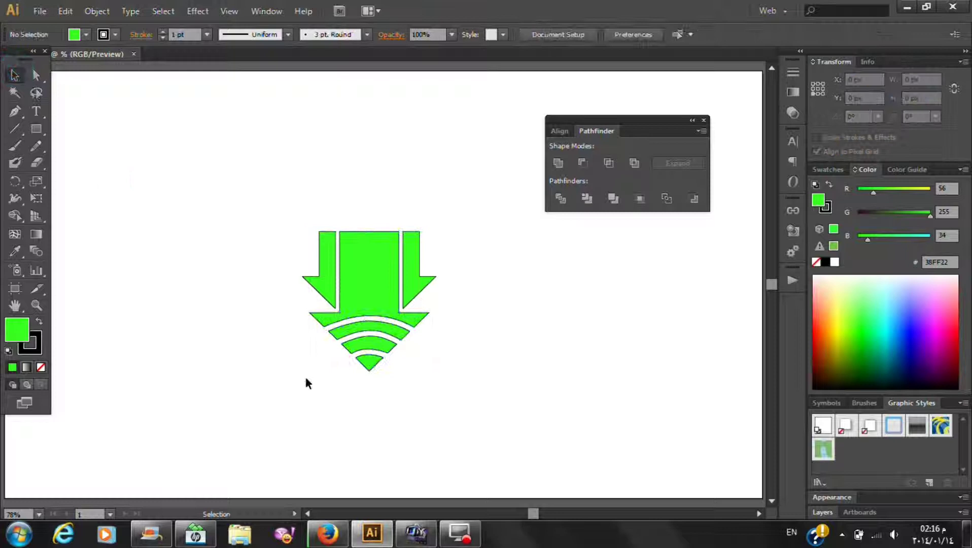
- Colour the small bottom triangle blue and the upper arc band red
click(378, 365)
drag(910, 304, 912, 332)
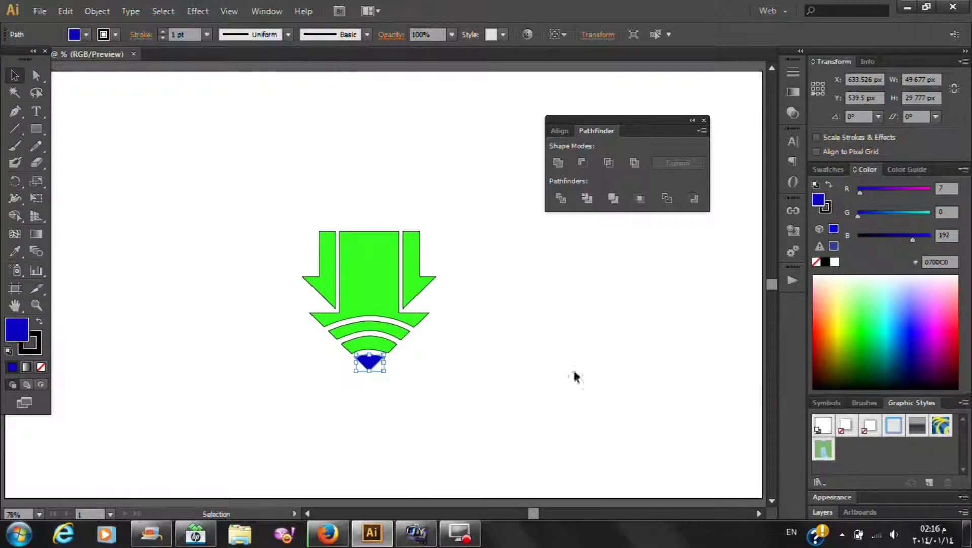
click(520, 380)
click(391, 333)
click(814, 329)
click(538, 349)
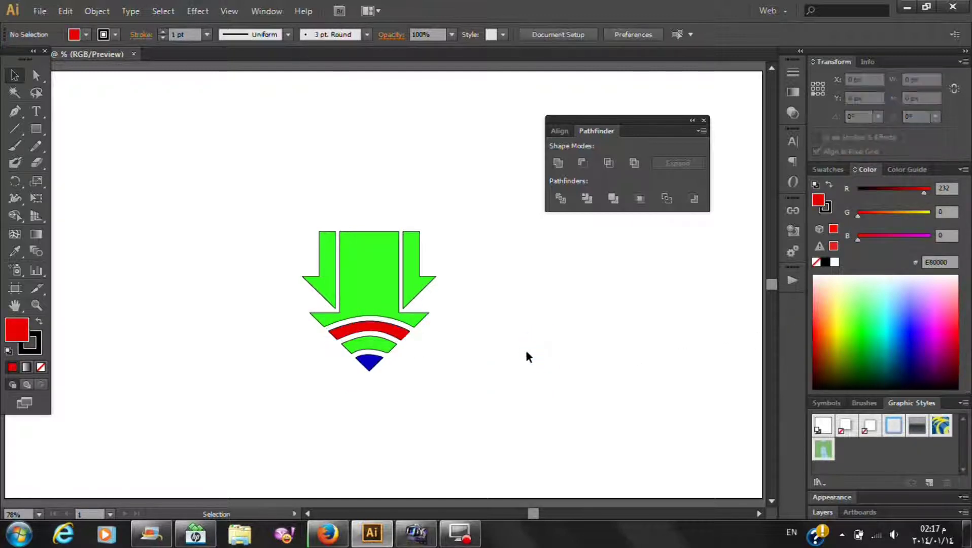
- Fill the left strip red and eyedrop the triangle's blue onto the right strip
click(333, 261)
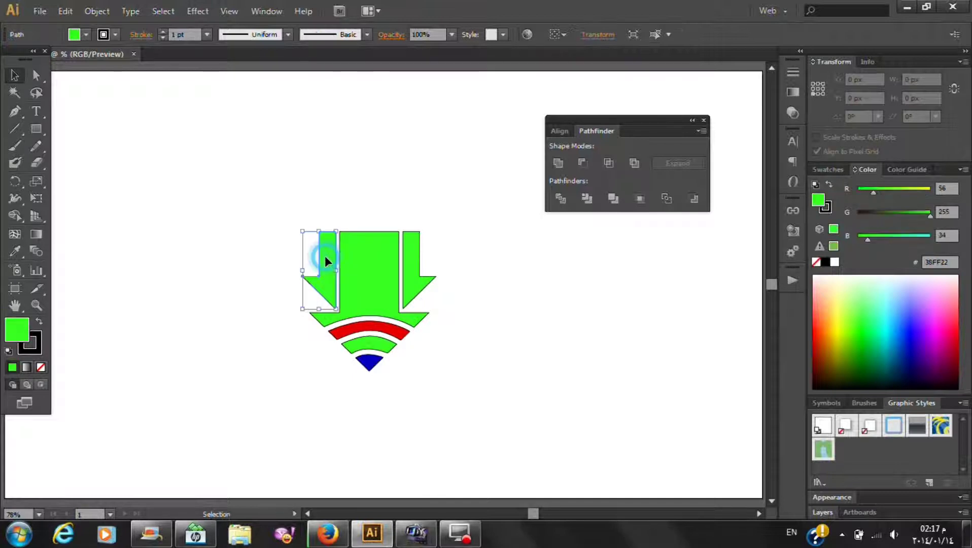
click(815, 315)
click(592, 337)
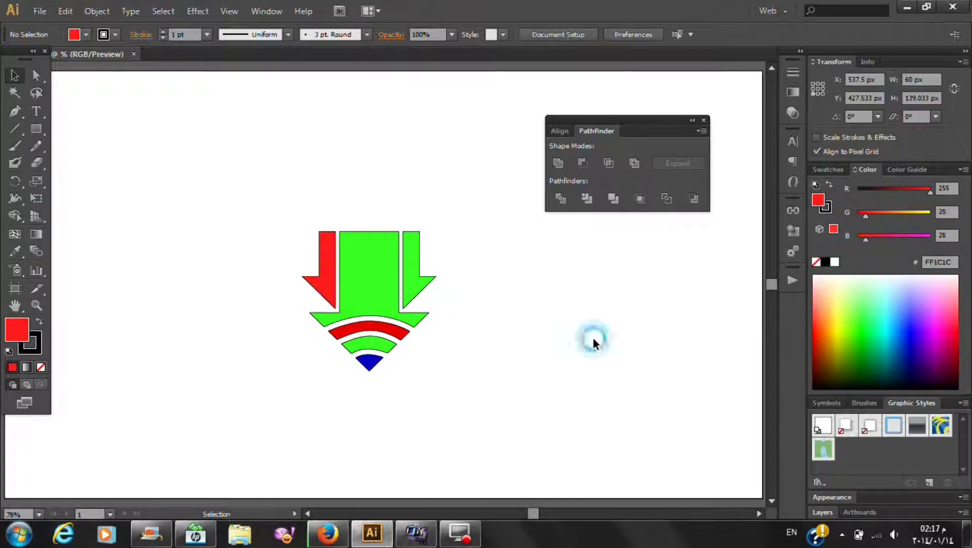
click(406, 254)
click(16, 251)
click(373, 370)
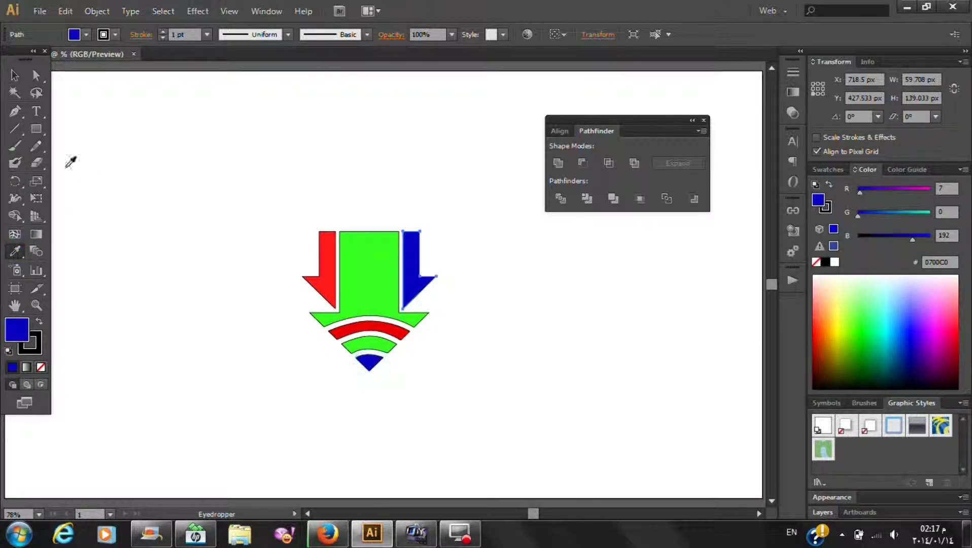
click(11, 76)
- Rotate all the arrow artwork 90° to point right and Alt-drag a duplicate beside it
drag(205, 170, 495, 435)
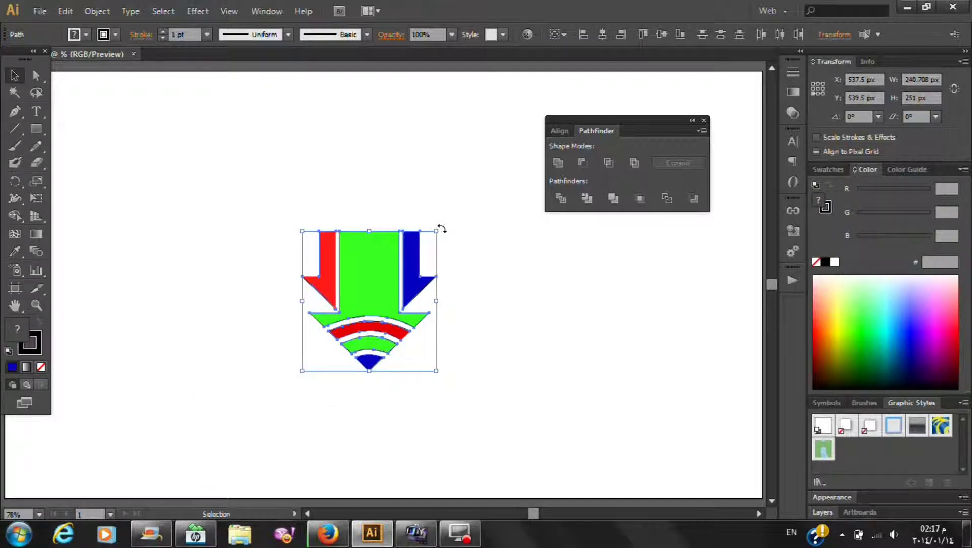
mouse_move(442, 229)
mouse_down()
mouse_move(226, 179)
mouse_move(241, 169)
mouse_up()
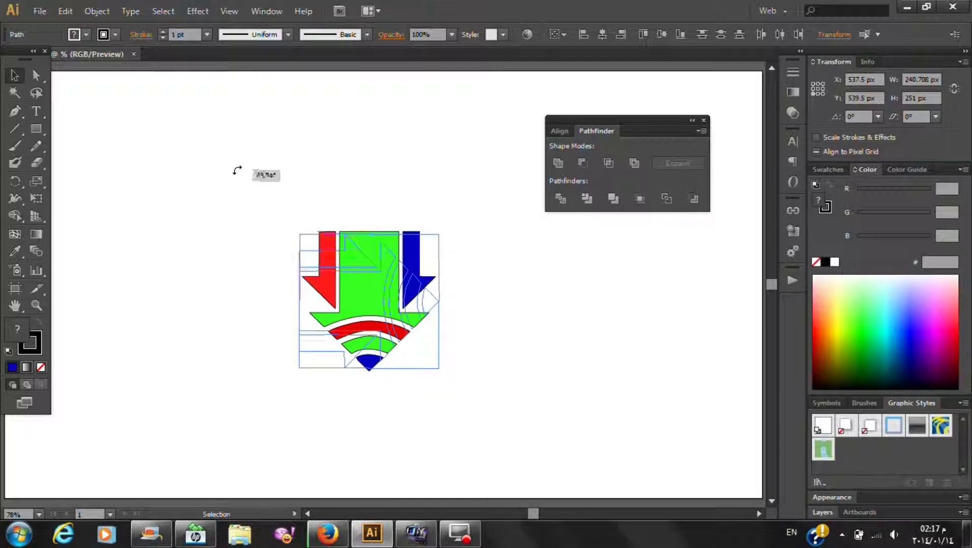
drag(241, 169, 236, 168)
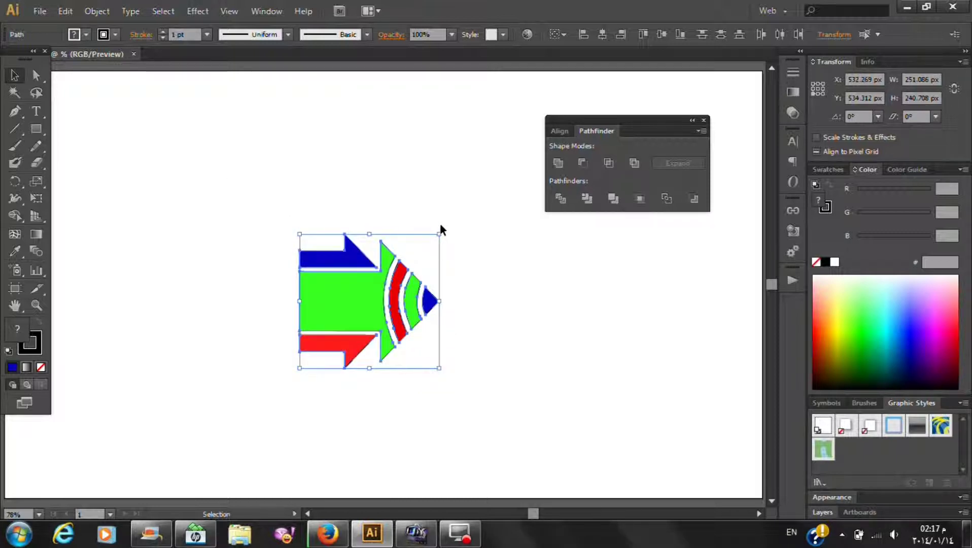
drag(443, 229, 441, 235)
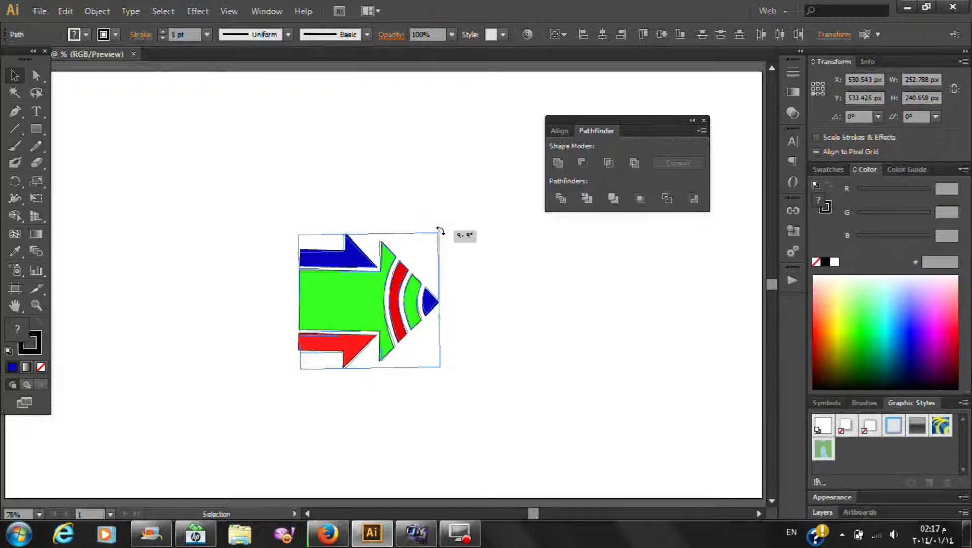
drag(440, 227, 443, 226)
mouse_move(409, 264)
mouse_down()
mouse_move(472, 181)
mouse_move(237, 259)
mouse_up()
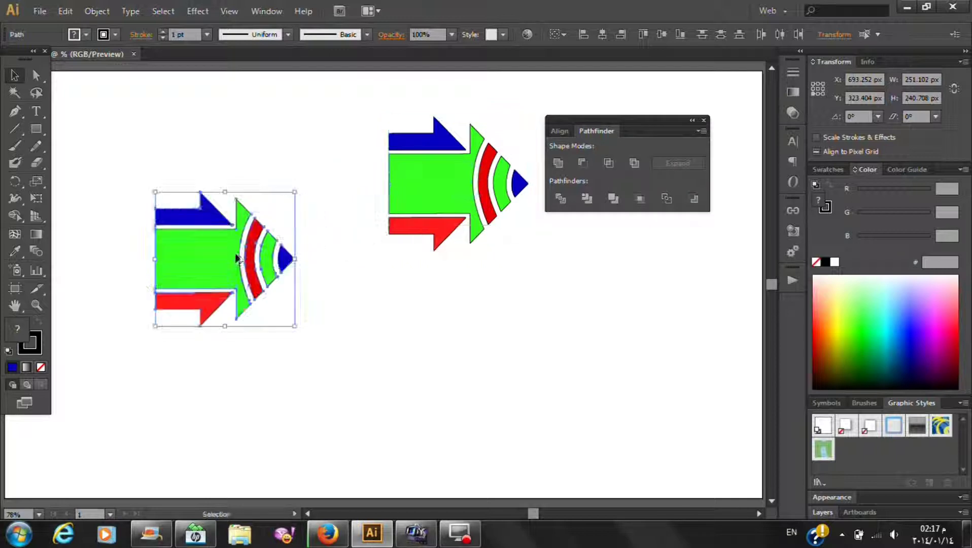
right_click(236, 255)
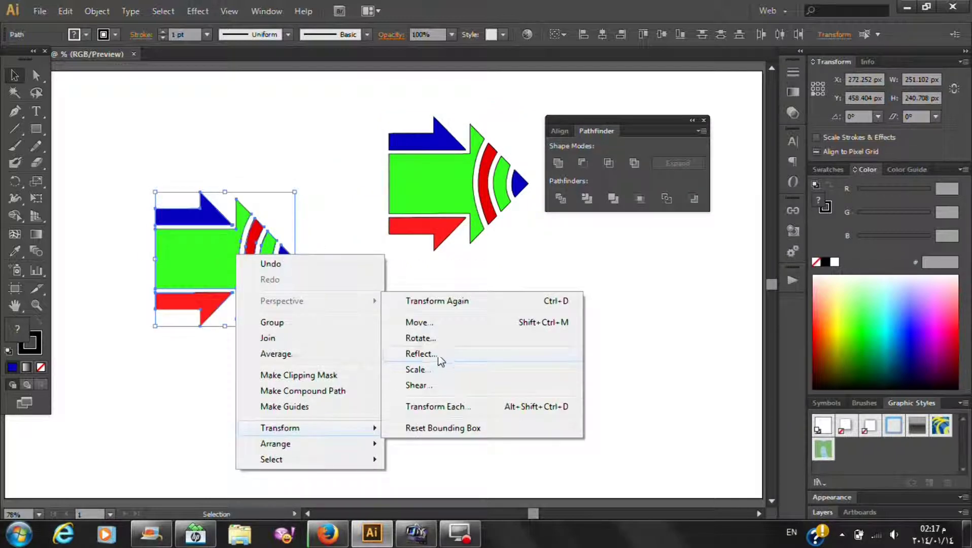
- Reflect the copy vertically into a 527 px-wide back-to-back double arrow, then close Pathfinder
mouse_move(309, 428)
click(437, 353)
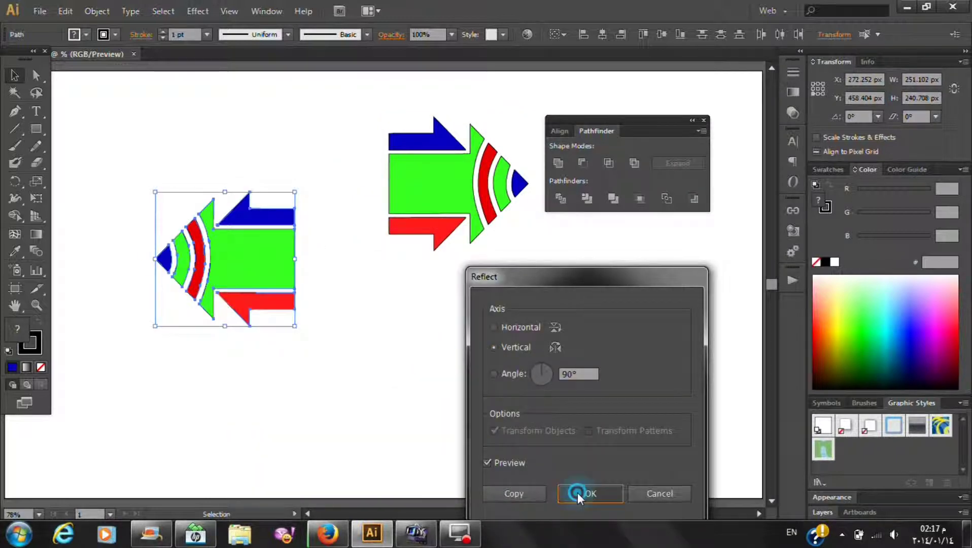
click(578, 492)
drag(264, 262, 345, 189)
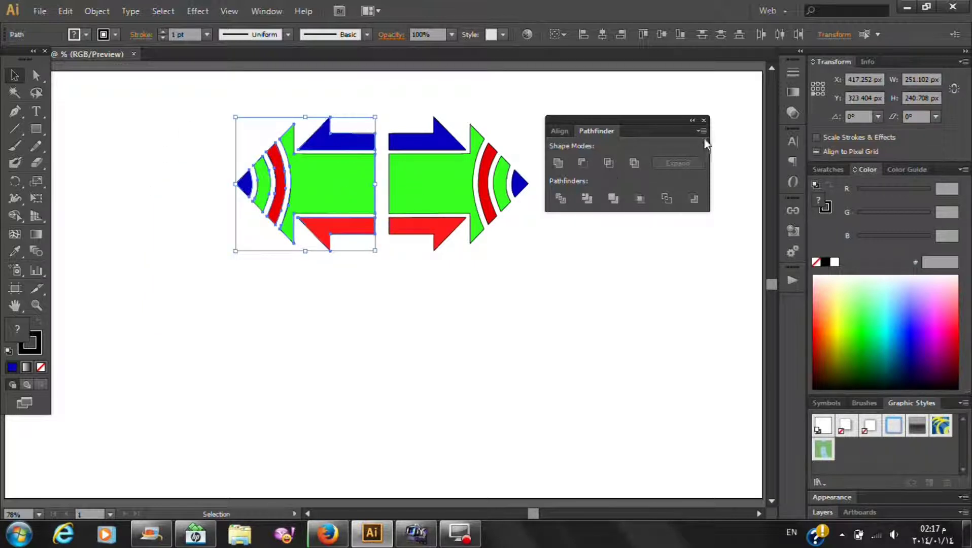
click(703, 121)
click(649, 260)
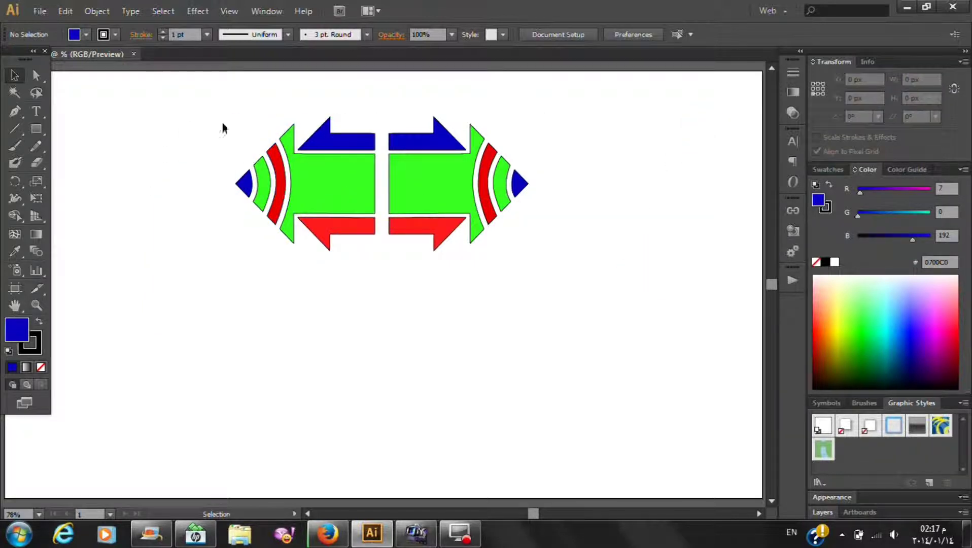
drag(188, 93, 613, 330)
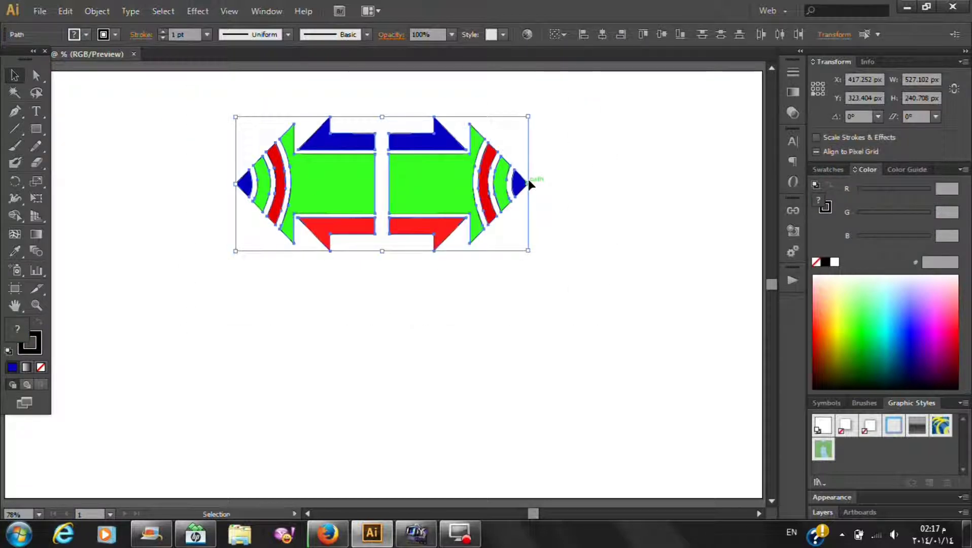
- Spread the arrow halves apart and line the middle pieces up with the side shapes
mouse_move(527, 184)
mouse_down()
mouse_move(634, 185)
mouse_move(471, 194)
mouse_up()
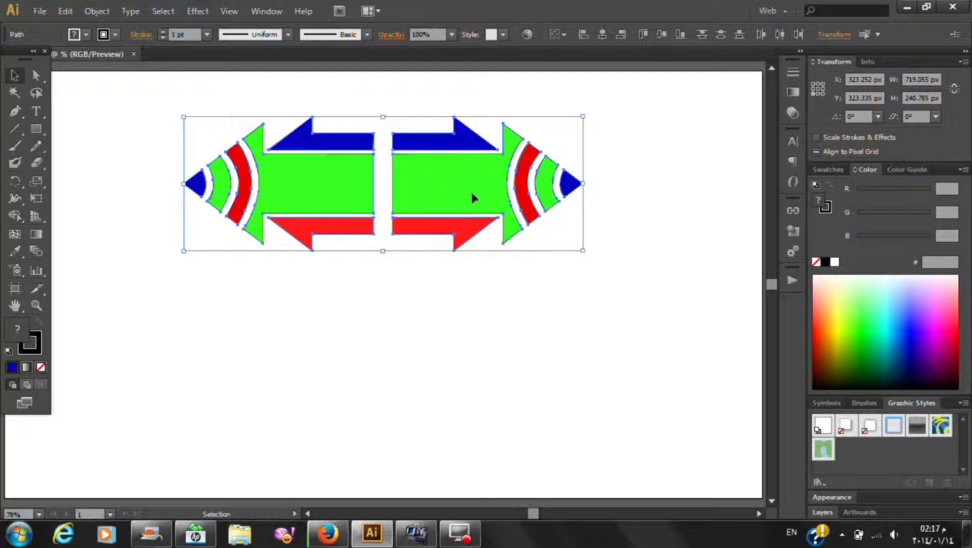
click(440, 350)
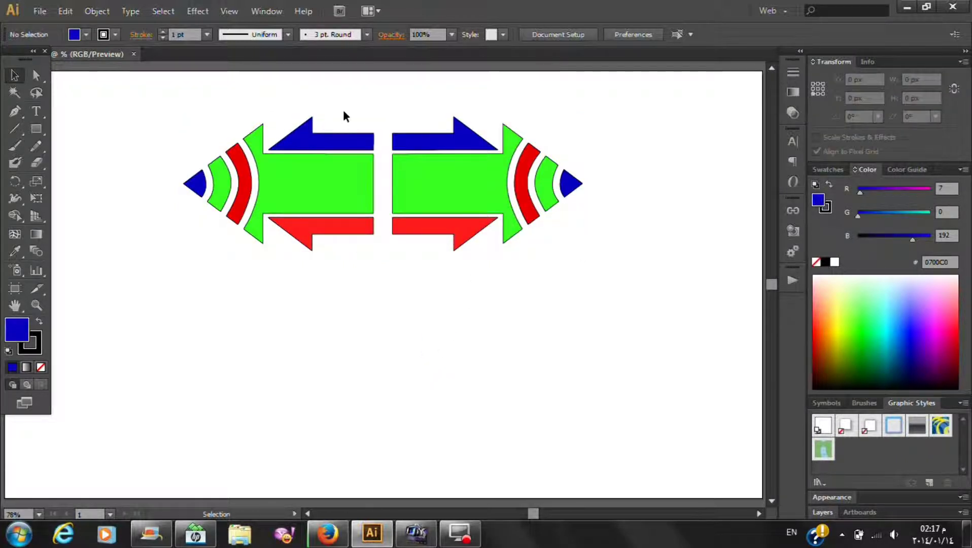
drag(325, 95, 449, 318)
drag(432, 208, 426, 163)
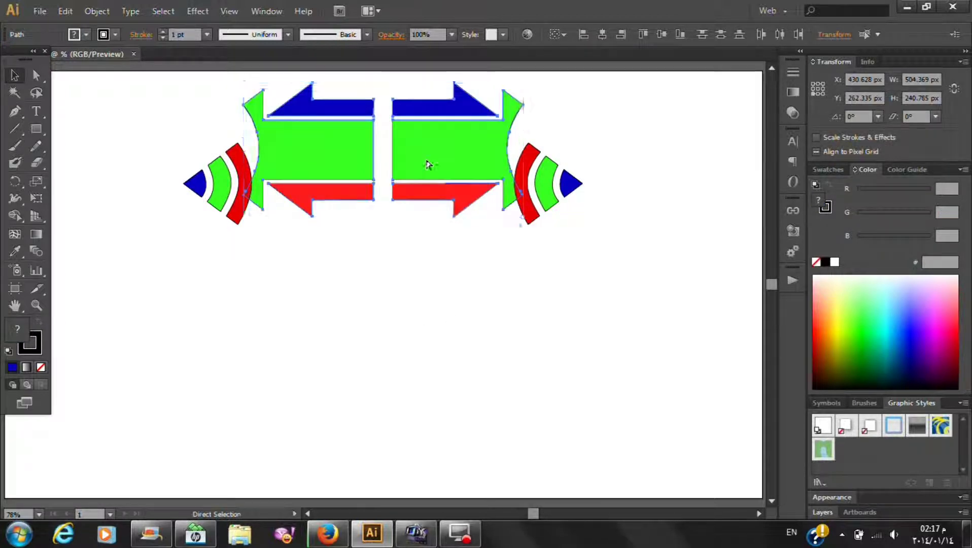
drag(426, 158, 428, 192)
- Duplicate the whole arrow set directly below the original
drag(180, 93, 589, 344)
mouse_move(430, 203)
mouse_down()
mouse_move(429, 175)
mouse_move(434, 342)
mouse_up()
click(557, 423)
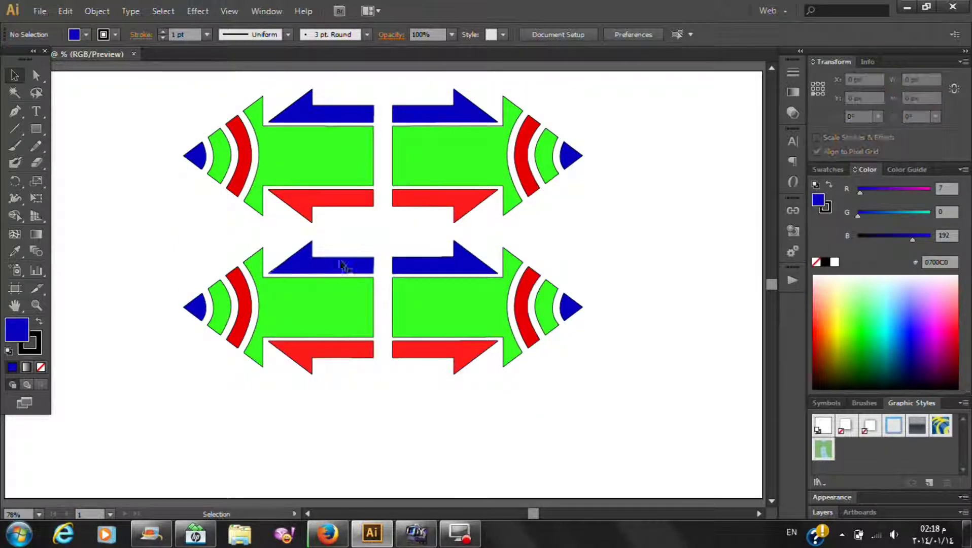
- Move the copy's central arrow block aside and delete the copy's leftover arc groups
drag(322, 225, 443, 391)
mouse_move(511, 362)
mouse_down()
mouse_move(518, 410)
mouse_move(682, 451)
mouse_up()
click(330, 301)
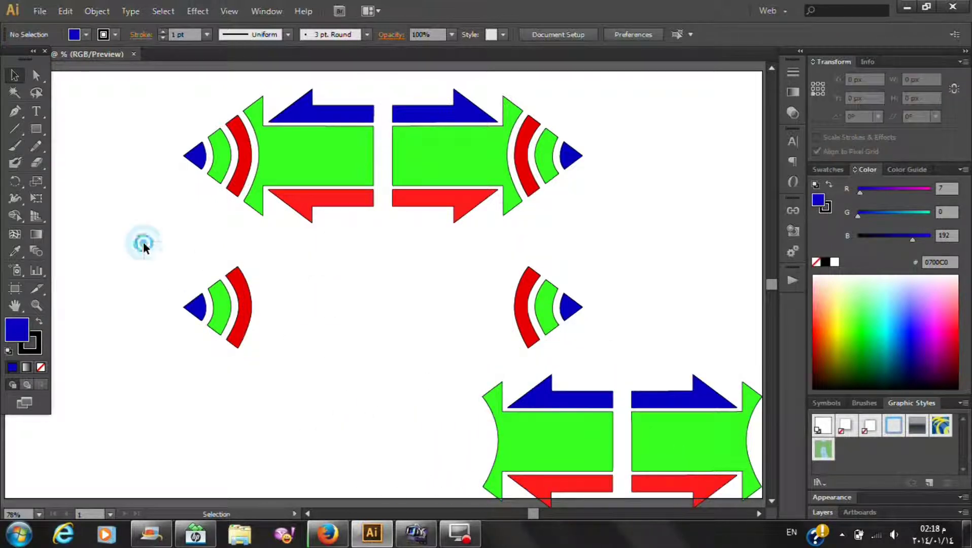
drag(142, 243, 609, 345)
key(Delete)
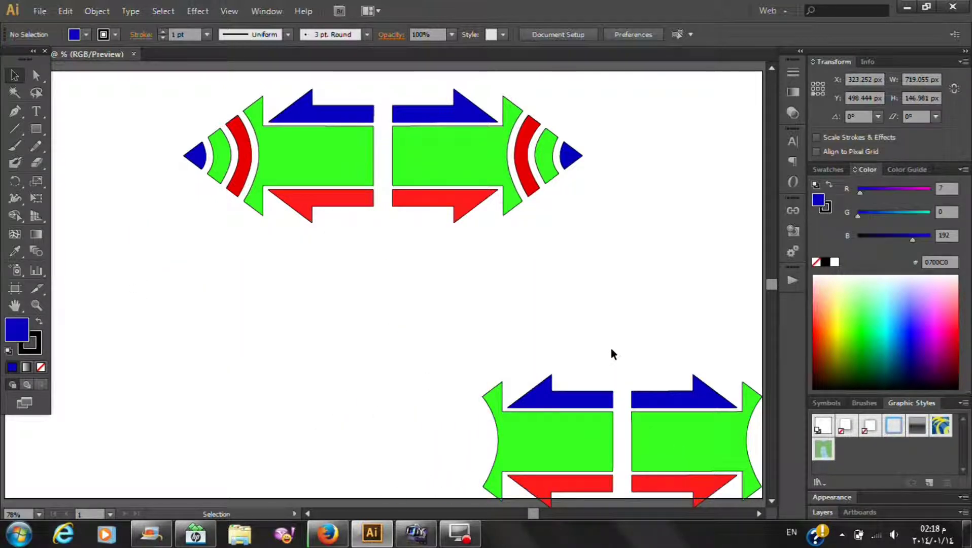
- Move the copied arrow block below the original set and give it an olive fill
drag(538, 323, 683, 502)
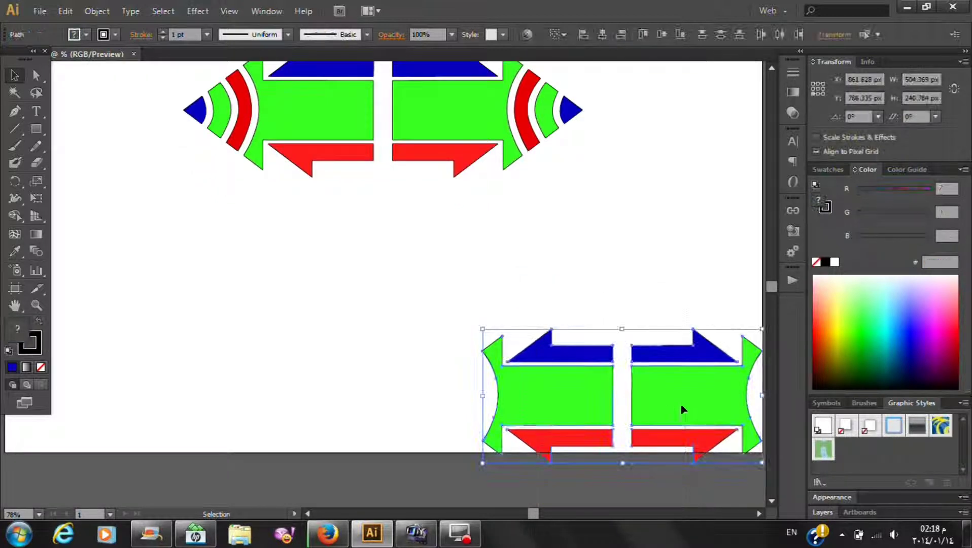
drag(680, 403, 424, 324)
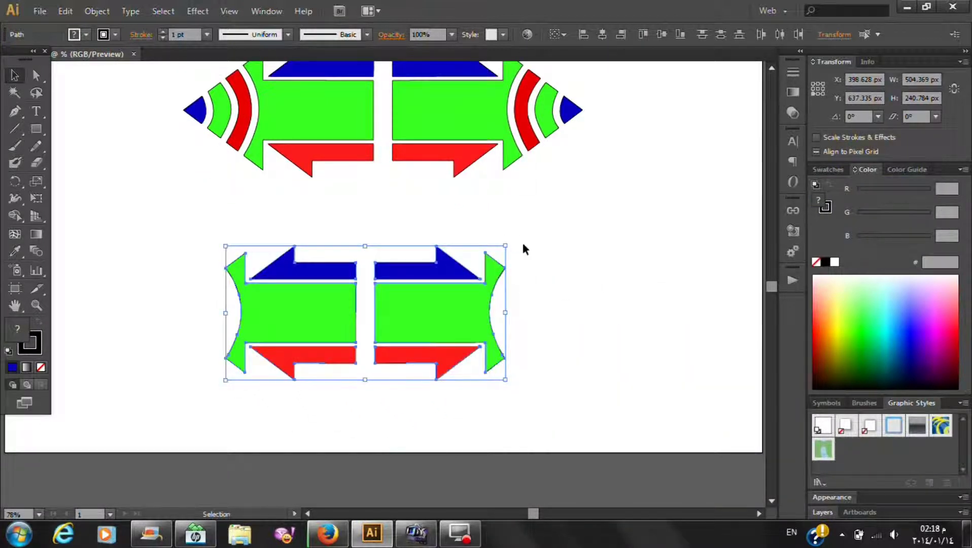
click(847, 351)
- Fill the lower arrow block yellow and rotate it 90° to vertical
click(841, 333)
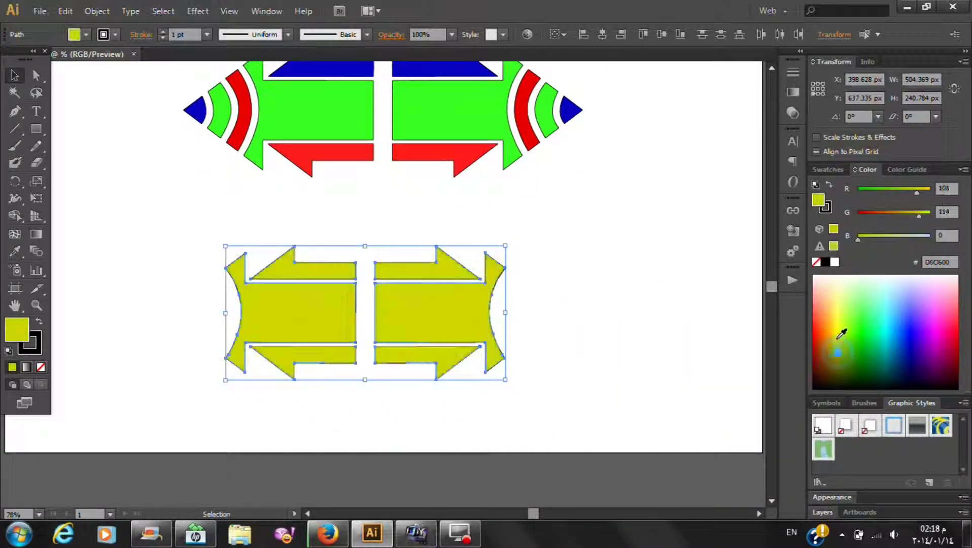
drag(506, 243, 409, 408)
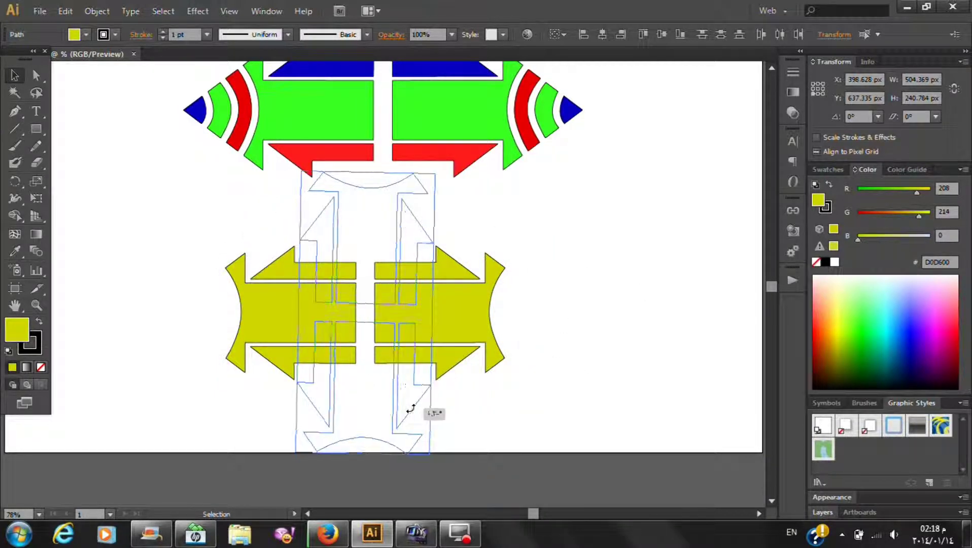
drag(409, 408, 404, 406)
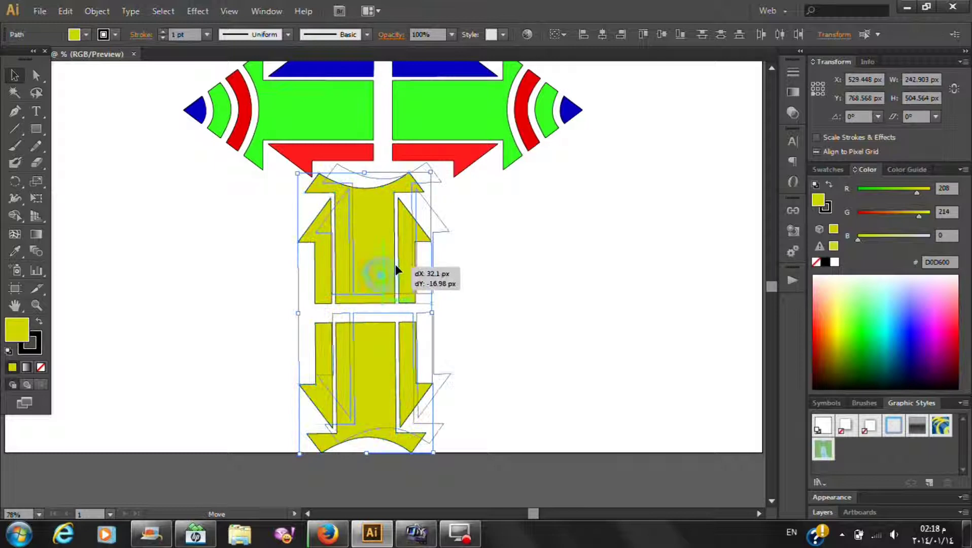
drag(378, 273, 396, 263)
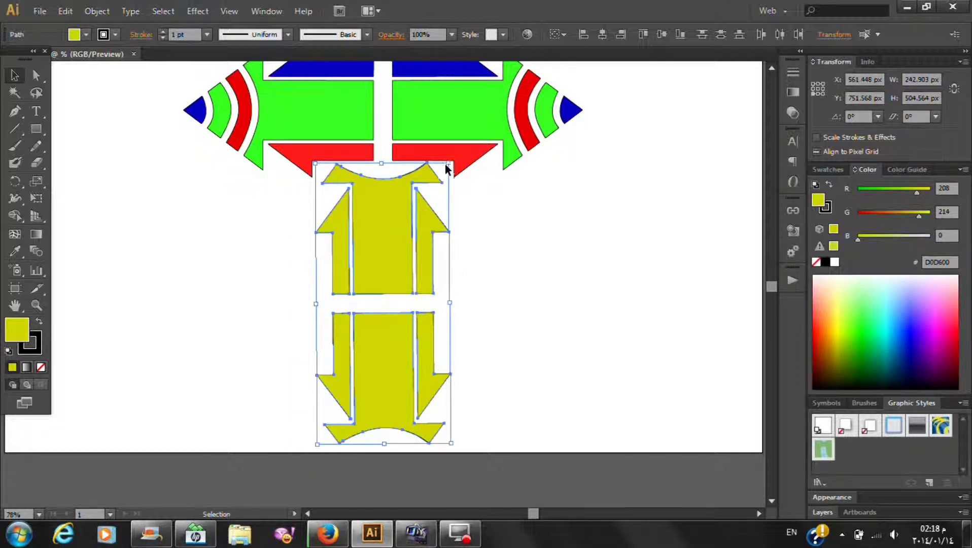
- Narrow the yellow block and tuck it just under the red arrows
drag(448, 163, 409, 251)
drag(369, 317, 391, 228)
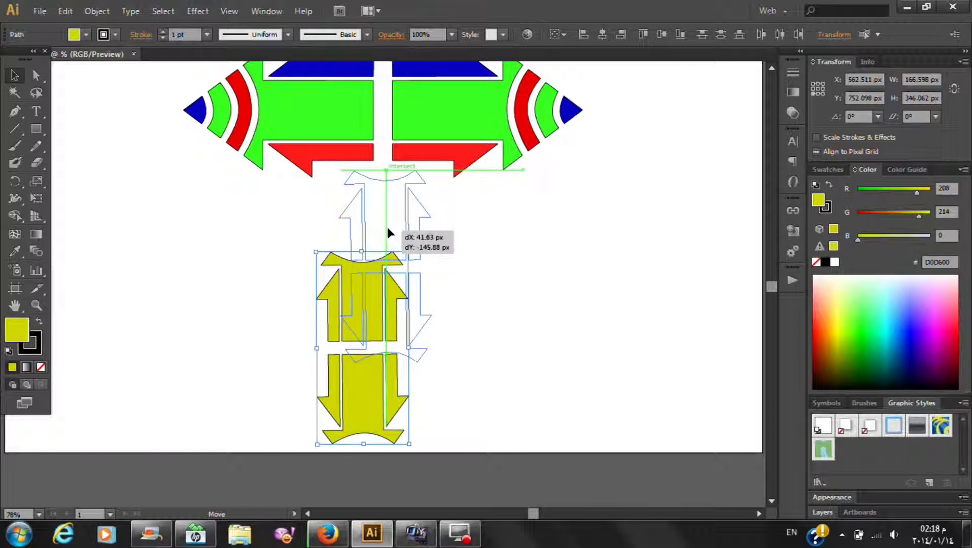
drag(391, 228, 388, 232)
scroll(416, 256, up, 2)
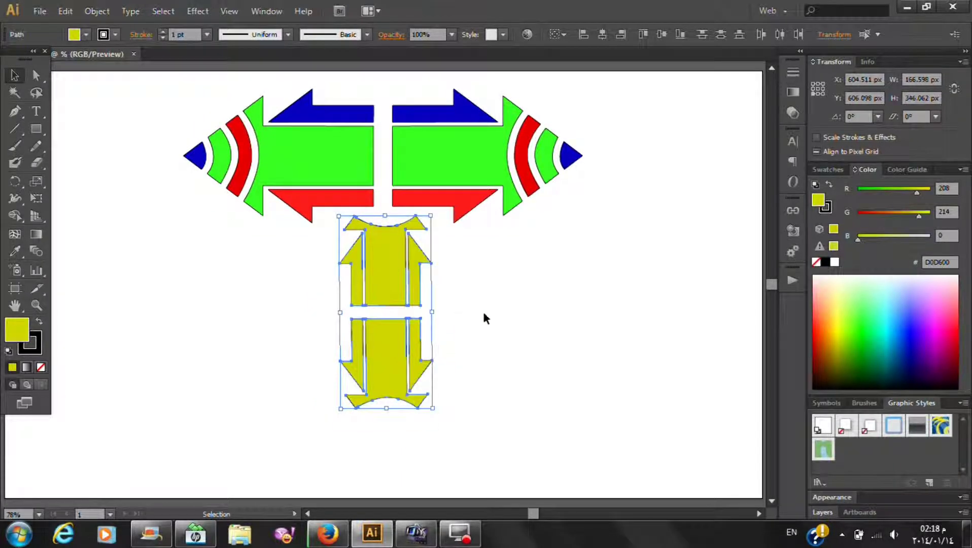
click(485, 319)
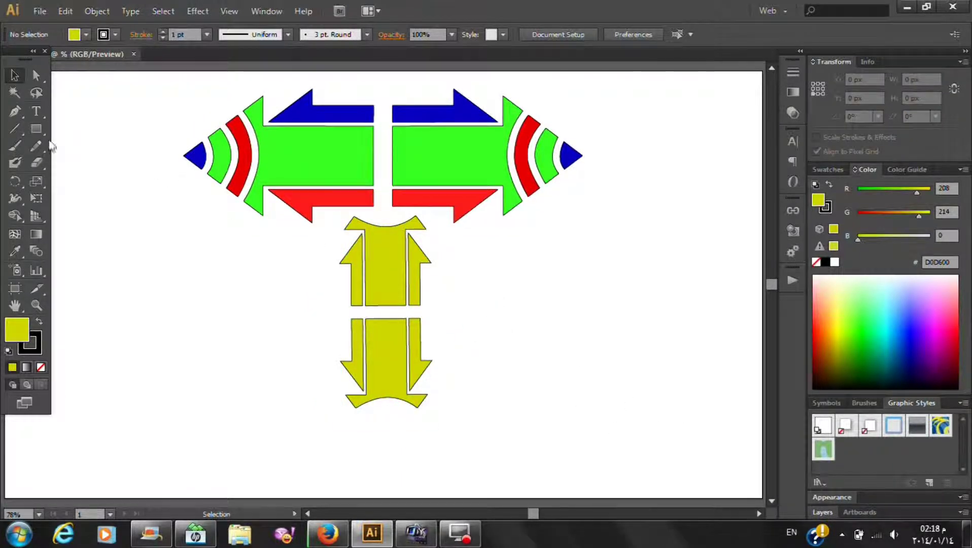
- Draw a 138 × 87 px dark brown rectangle right of the yellow arrows
click(35, 133)
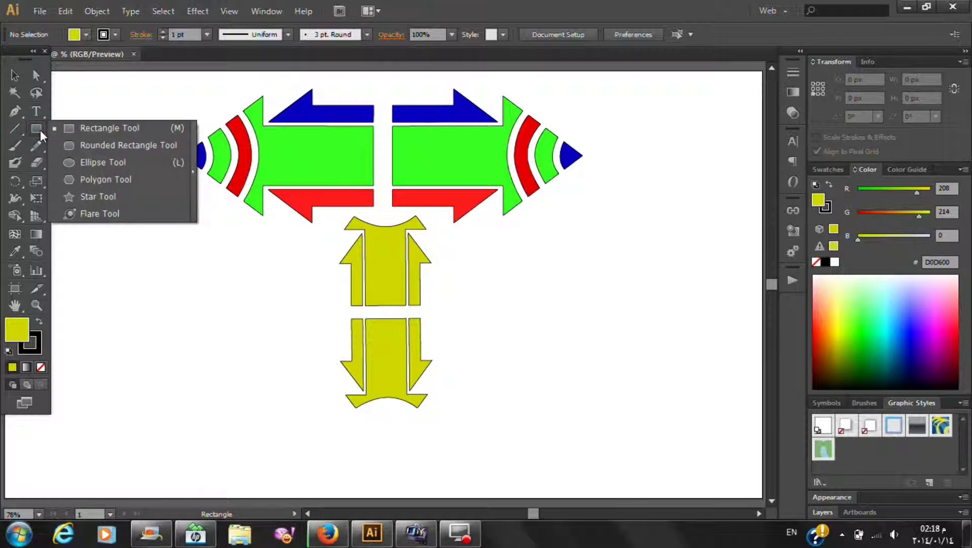
click(69, 131)
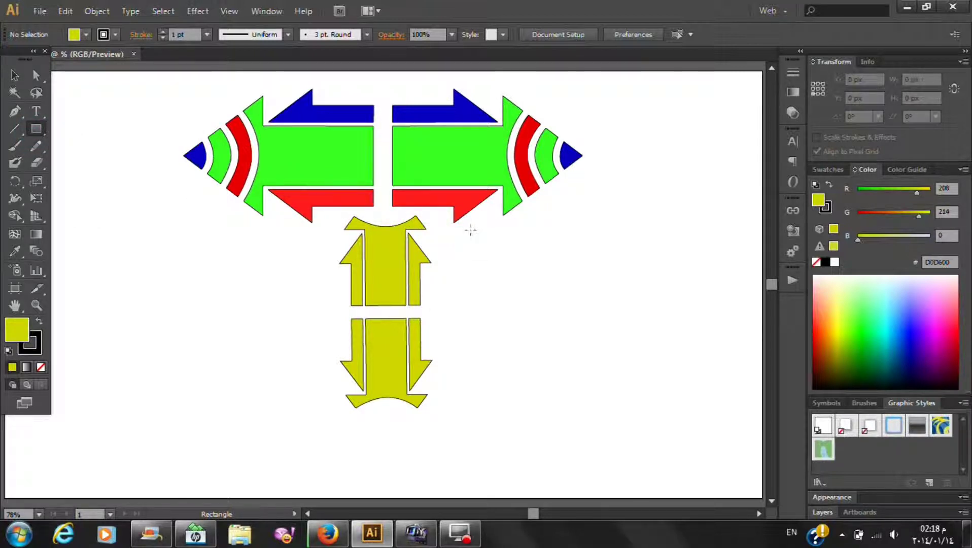
drag(463, 236, 541, 286)
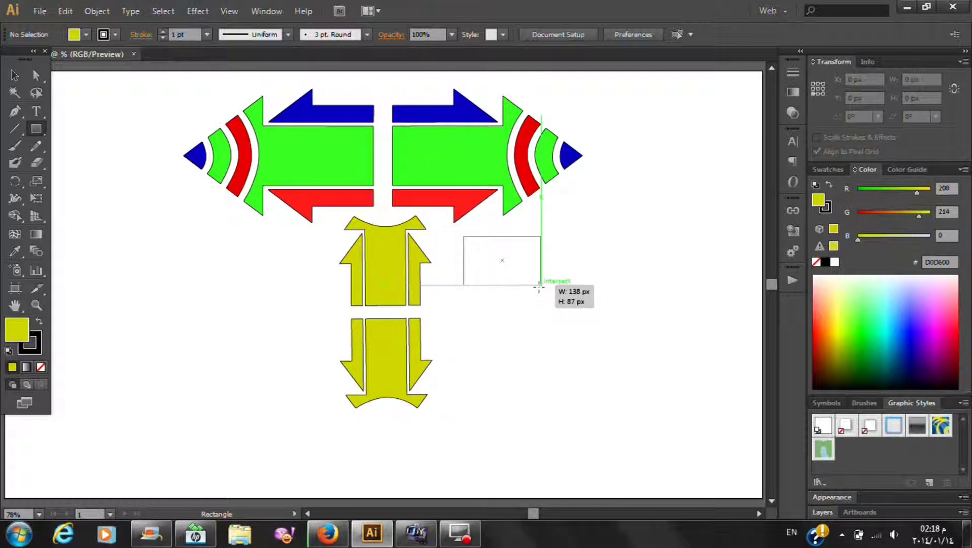
drag(539, 285, 540, 285)
click(13, 76)
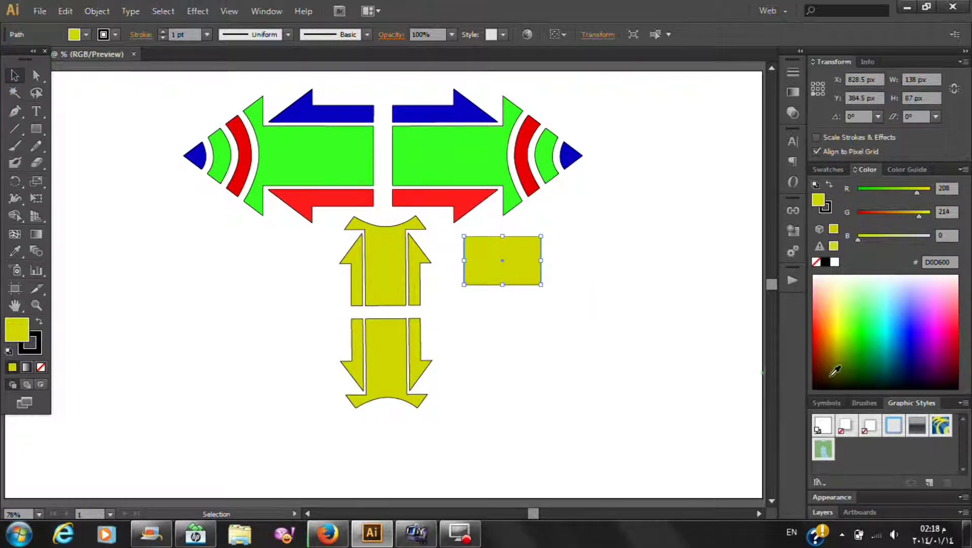
click(833, 375)
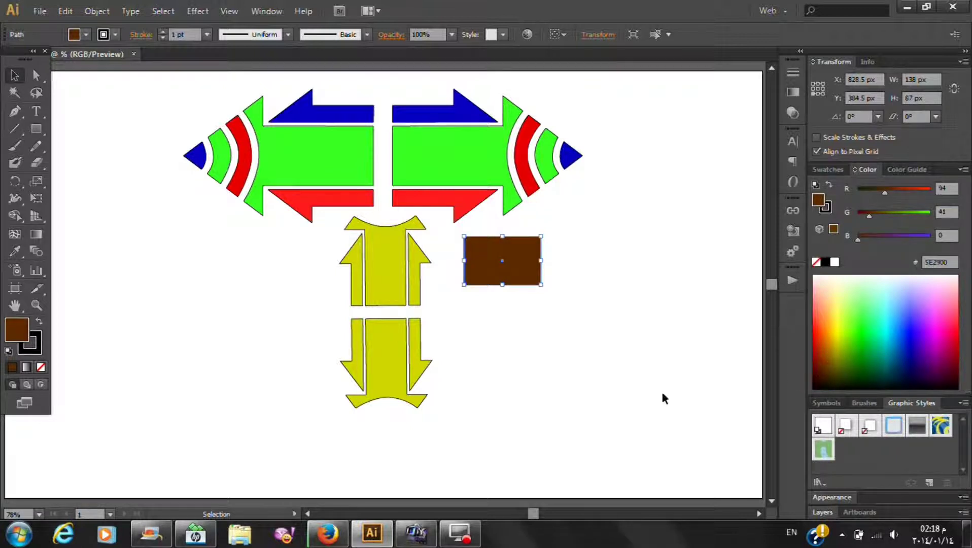
- Add a smaller yellow copy centred inside the brown rectangle and select both
mouse_move(503, 265)
mouse_down()
mouse_move(600, 367)
mouse_move(559, 351)
mouse_move(504, 257)
mouse_up()
click(831, 336)
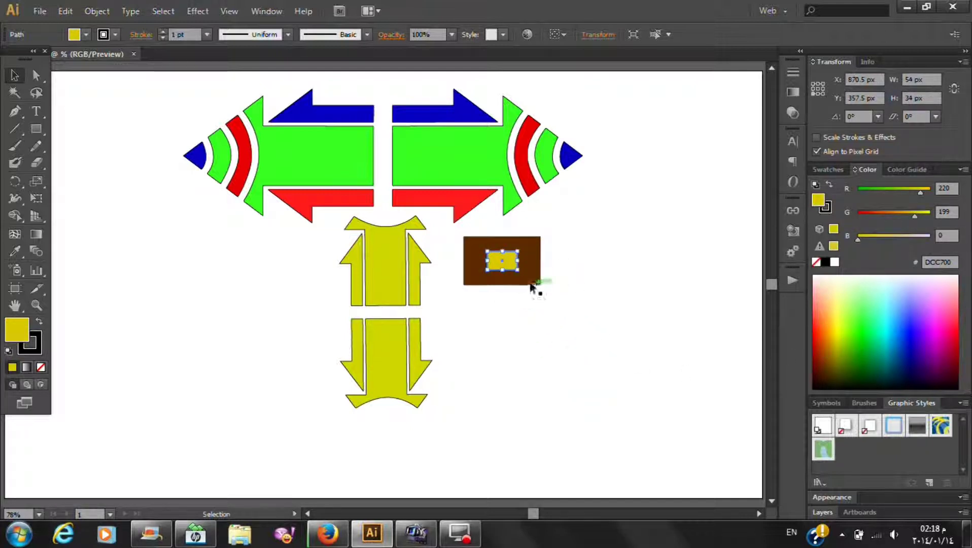
alt+scroll(527, 268, up, 4)
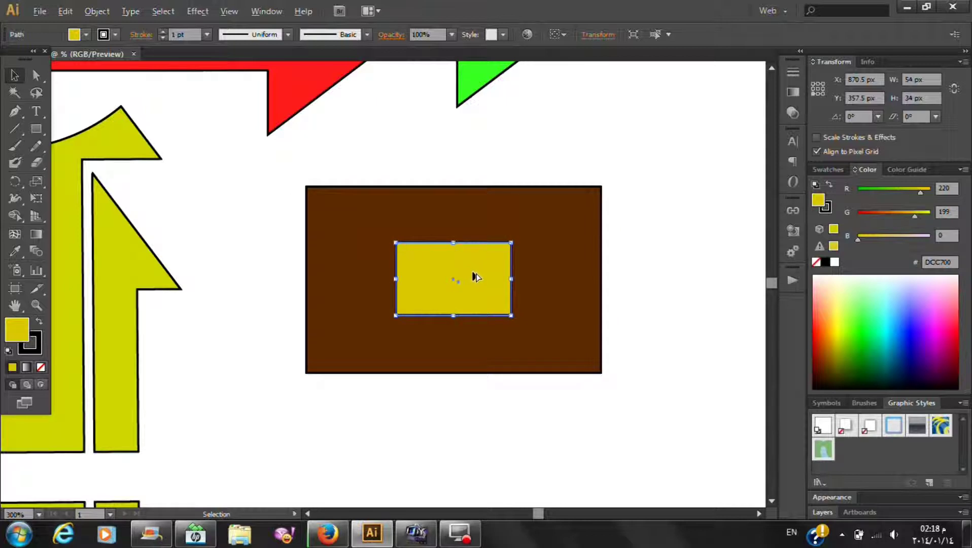
alt+scroll(476, 273, up, 1)
drag(377, 127, 230, 204)
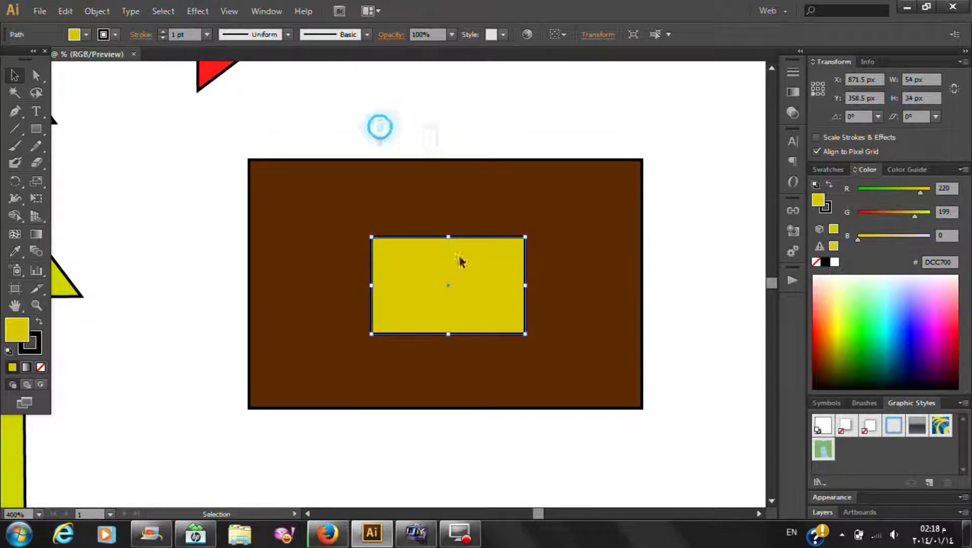
click(96, 11)
mouse_move(115, 333)
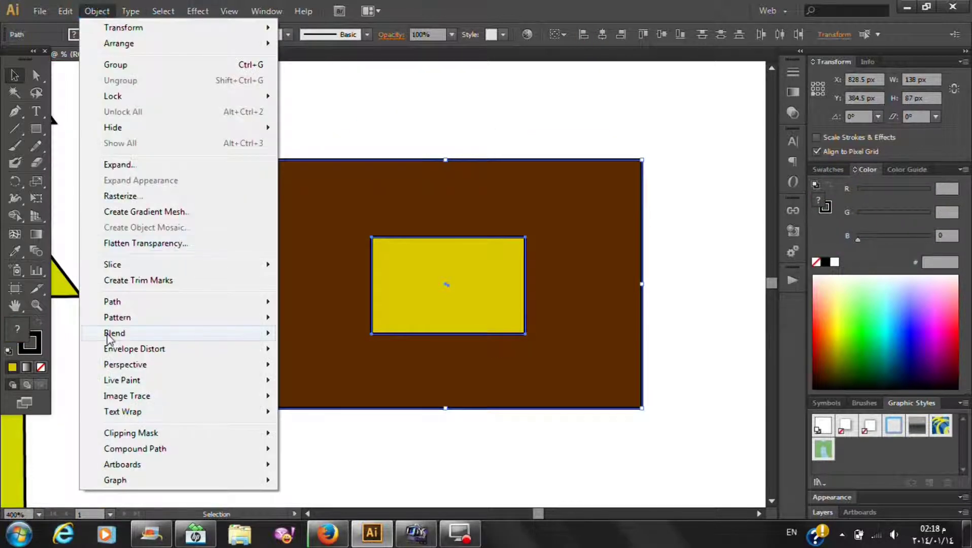
- Make a blend from the brown and yellow rectangles
click(306, 333)
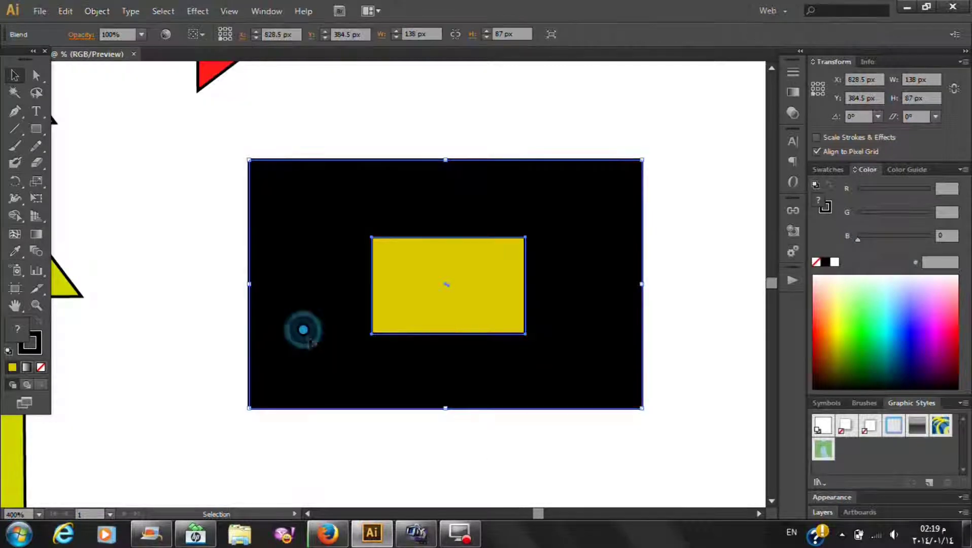
click(108, 12)
mouse_move(115, 334)
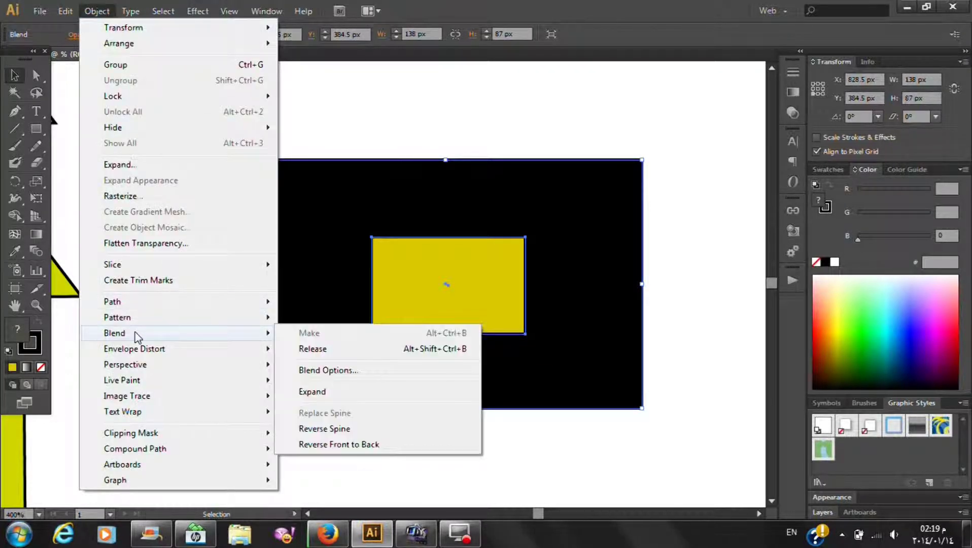
click(314, 371)
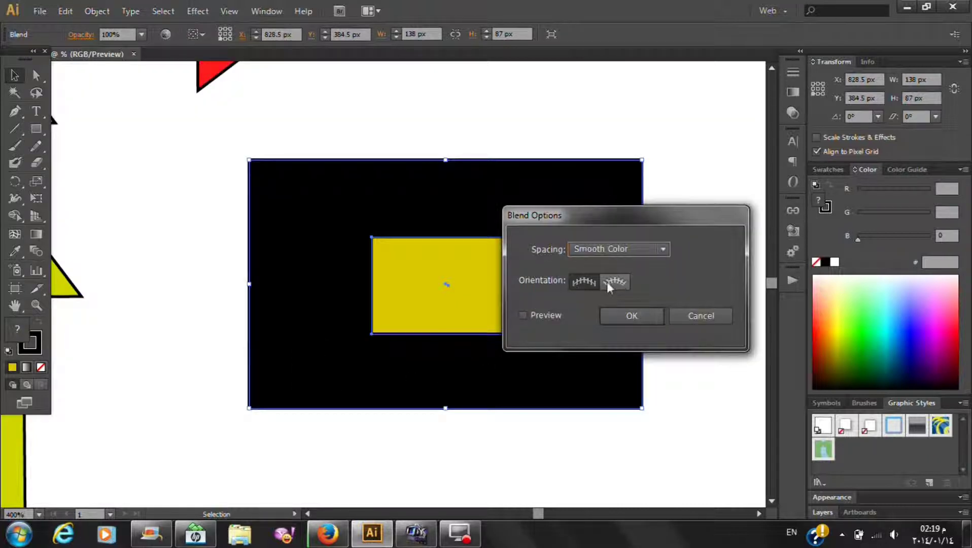
- Set the blend's spacing to Smooth Color in Blend Options and reselect the blend
click(611, 249)
click(607, 279)
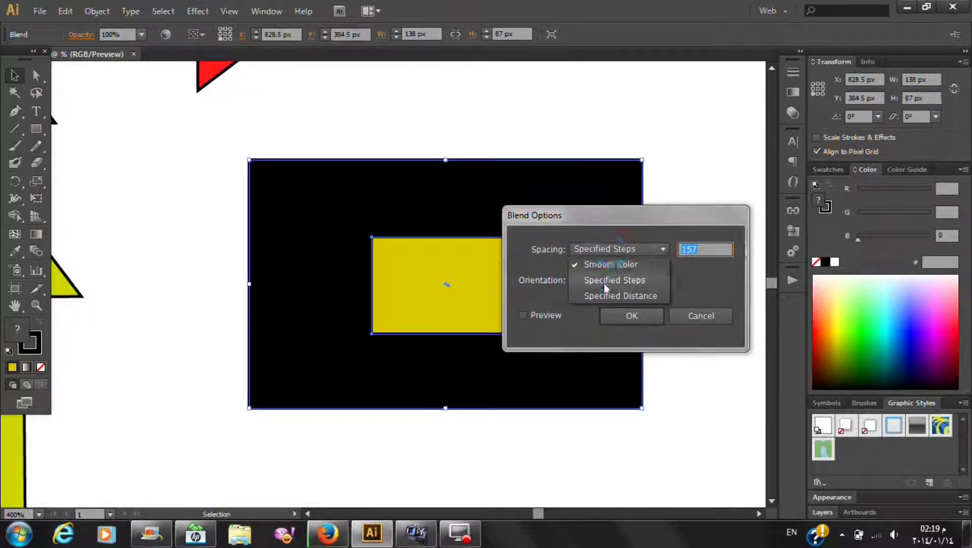
click(617, 250)
click(620, 295)
click(611, 250)
click(614, 279)
click(613, 249)
click(614, 280)
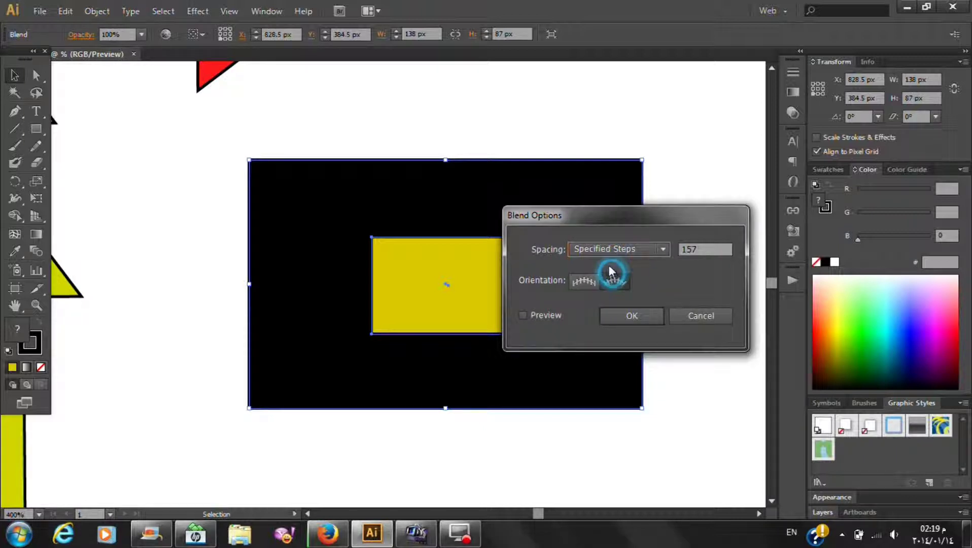
click(610, 253)
click(658, 315)
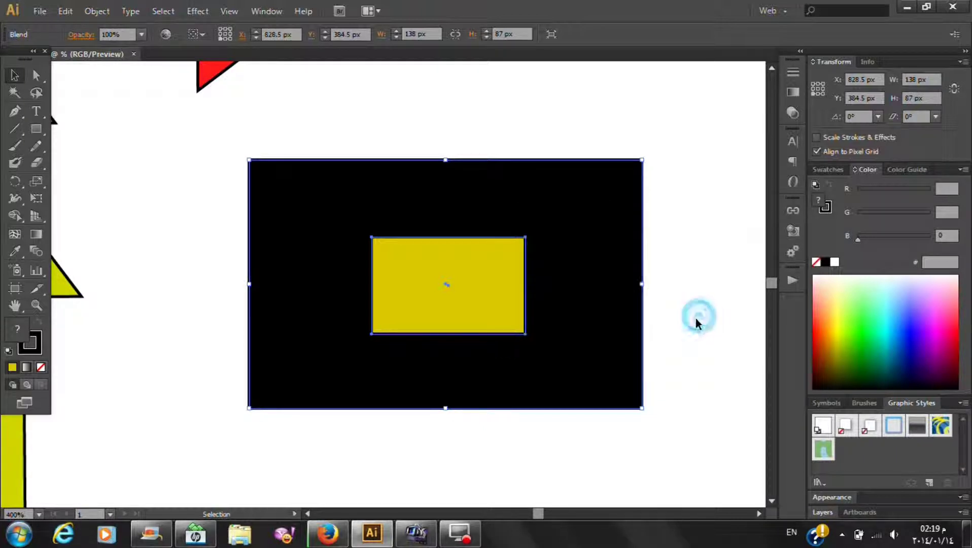
click(516, 456)
click(466, 308)
click(87, 15)
mouse_move(114, 333)
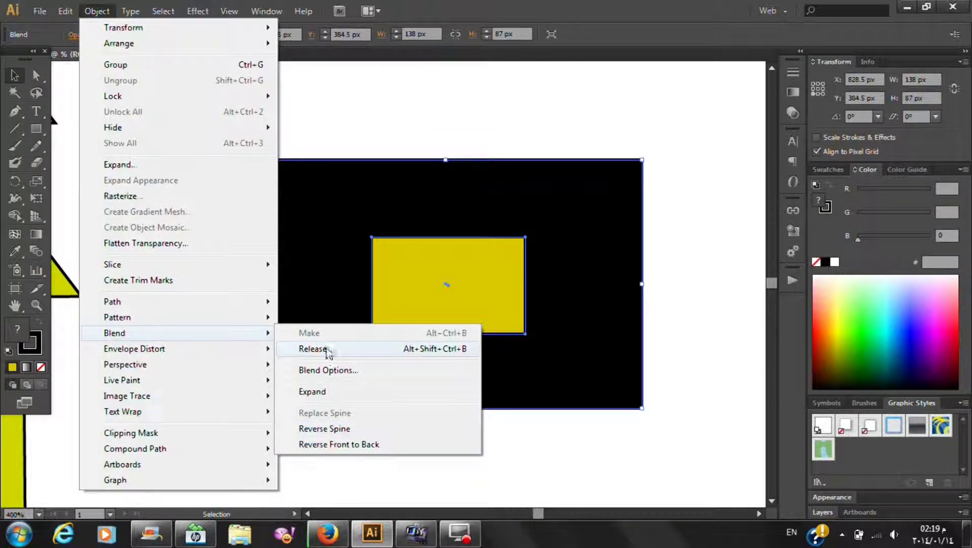
- Release the blend and remove the outer brown rectangle's stroke
click(329, 354)
click(401, 462)
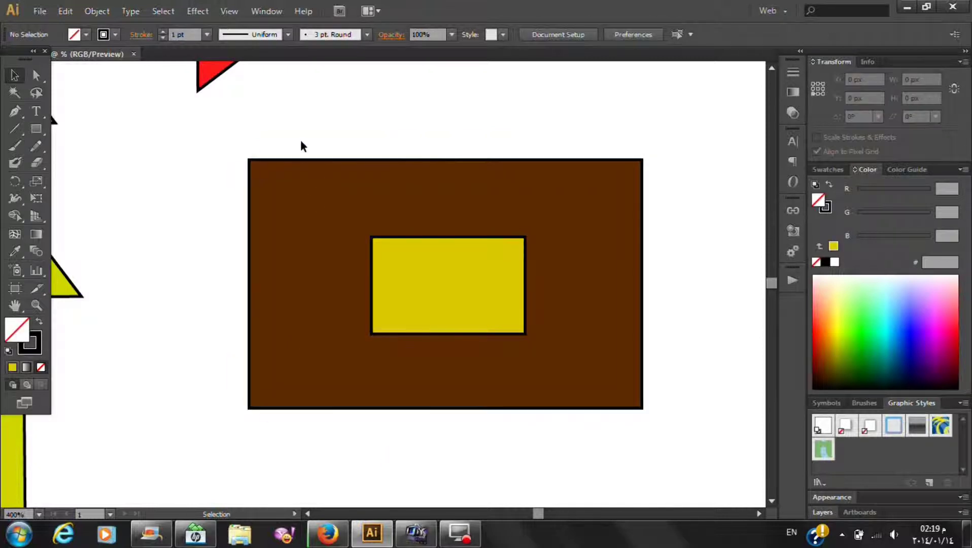
click(301, 165)
click(30, 343)
click(40, 366)
click(183, 284)
- Give the inner rectangle no stroke and a bright yellow F2FF16 fill
click(446, 279)
click(30, 343)
click(41, 367)
click(13, 335)
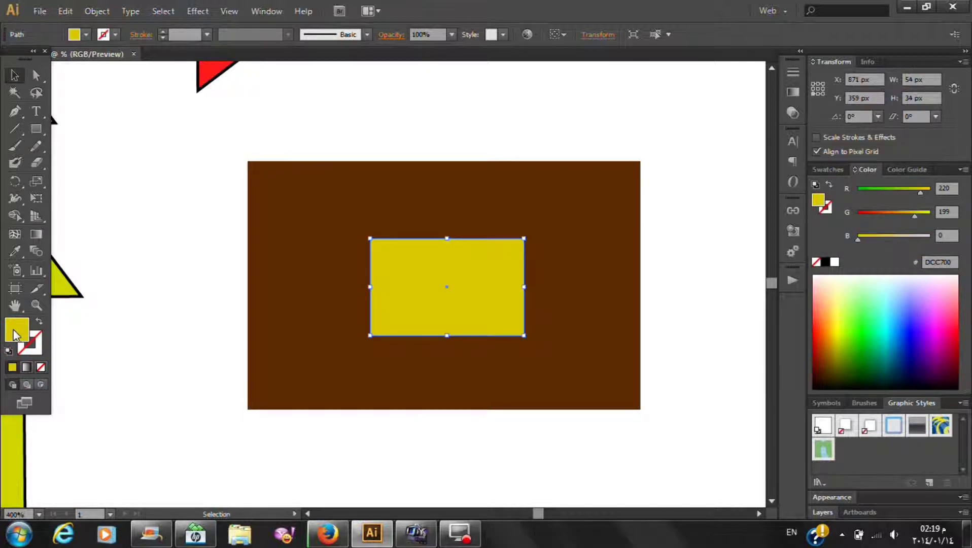
click(208, 348)
click(450, 294)
click(842, 320)
click(742, 349)
- Blend both rectangles into one brown-to-yellow glow and drag a copy leftward
drag(397, 146, 482, 358)
key(ctrl+0)
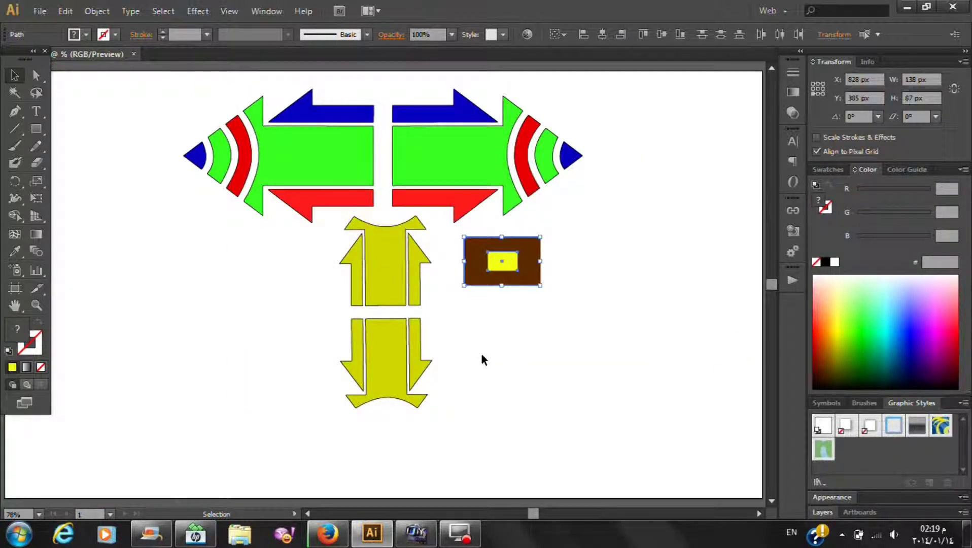
click(96, 15)
mouse_move(115, 333)
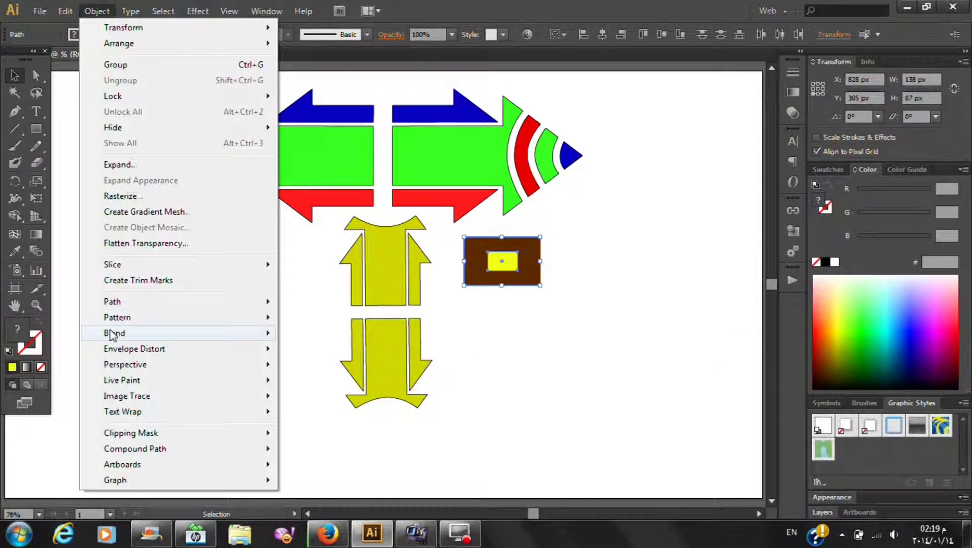
click(293, 333)
click(550, 340)
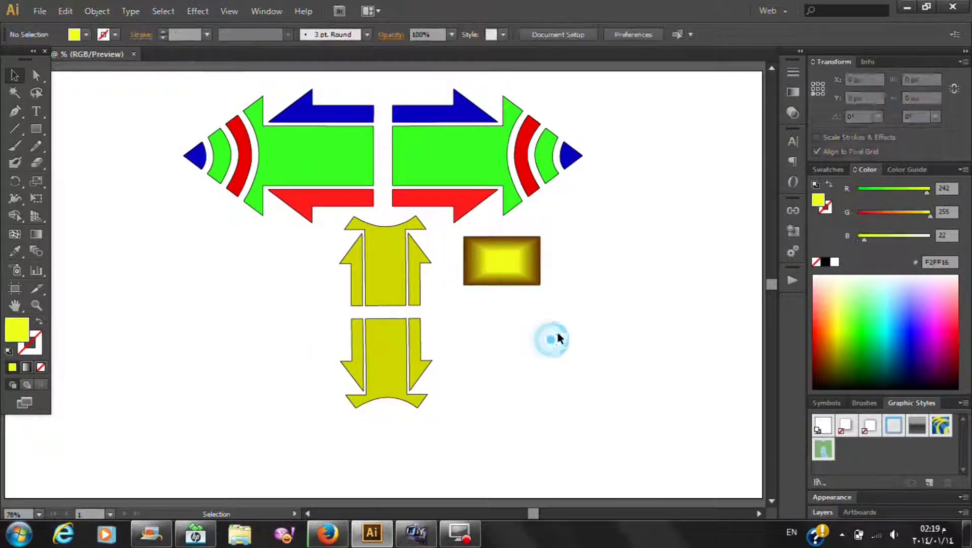
click(531, 264)
drag(509, 270, 290, 274)
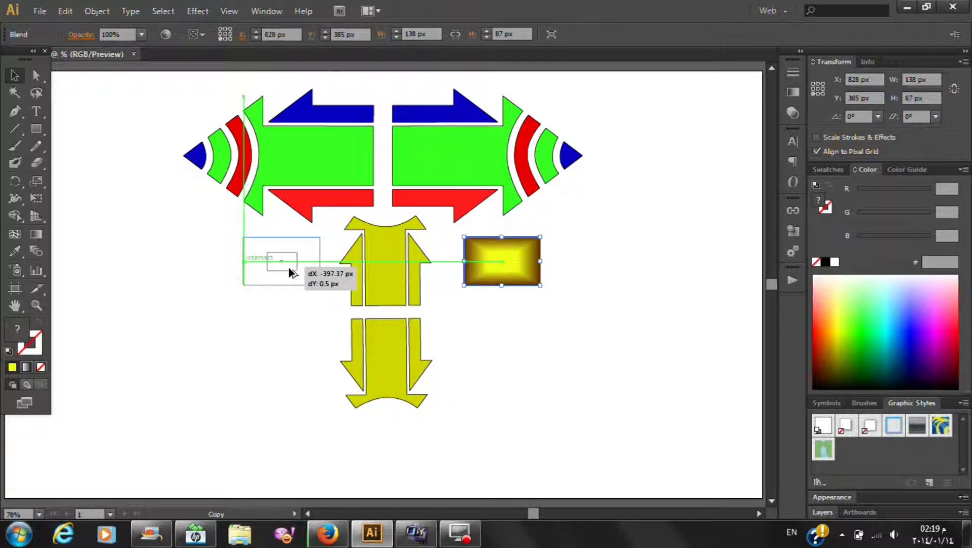
- Place the glowing copy left of the up arrow and adjust both rectangles' positions
mouse_move(290, 274)
mouse_down()
mouse_move(296, 265)
mouse_move(278, 263)
mouse_up()
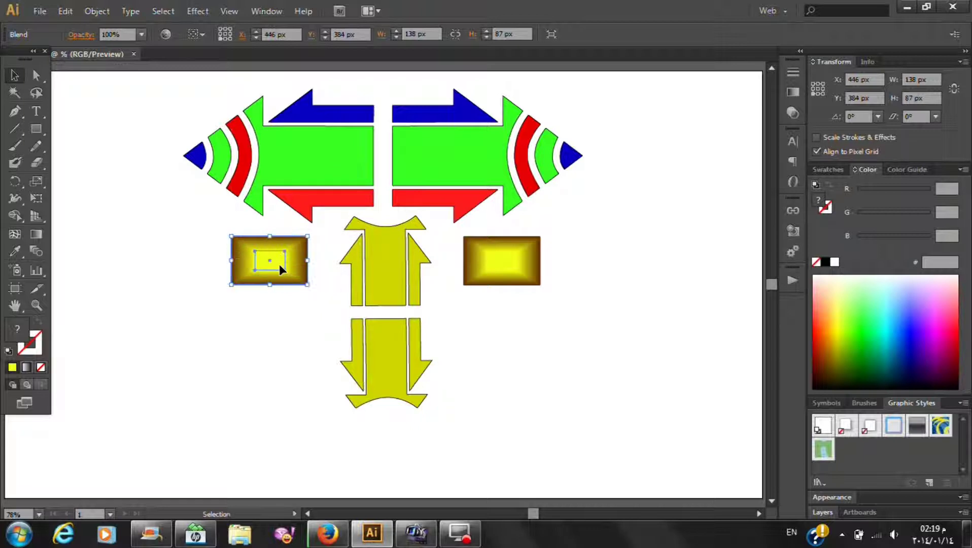
drag(501, 267, 505, 261)
click(512, 309)
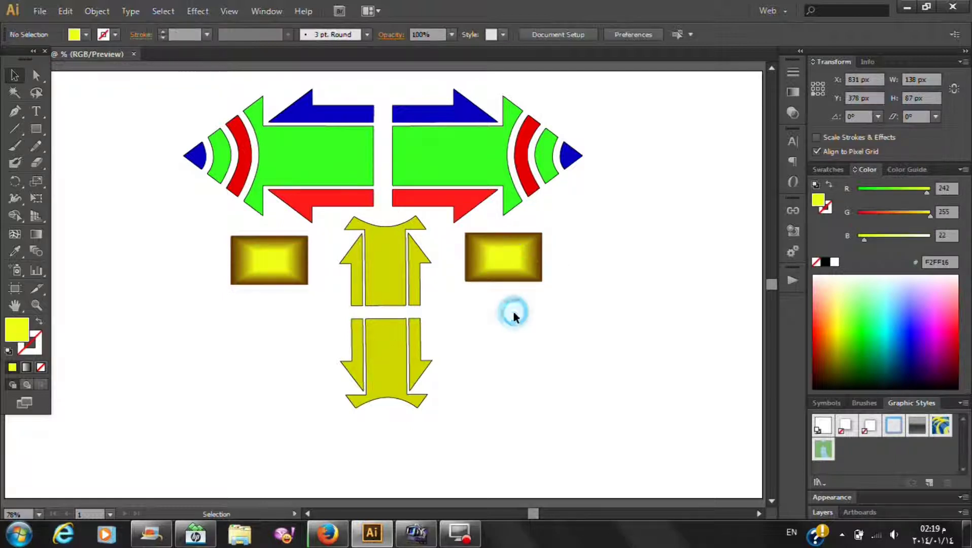
drag(278, 265, 285, 261)
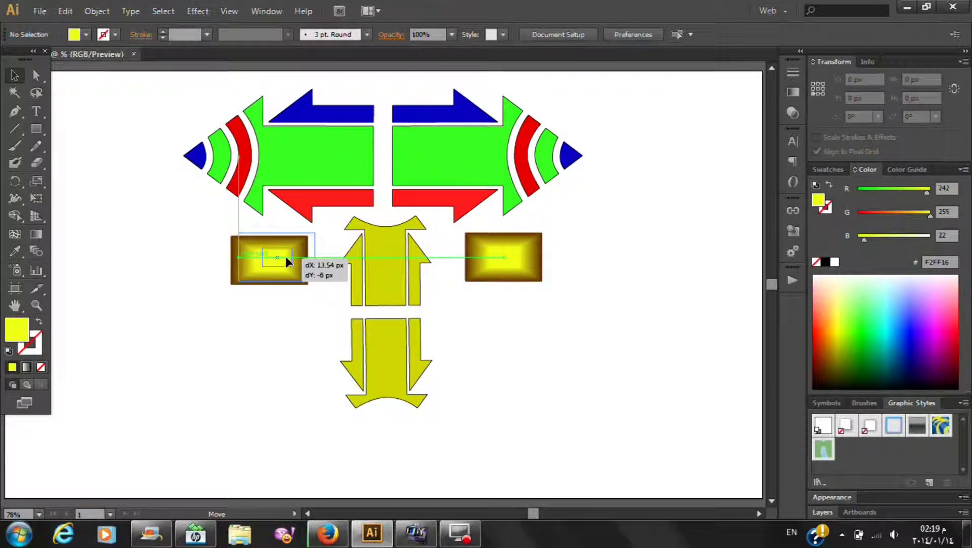
click(520, 302)
drag(505, 262, 498, 256)
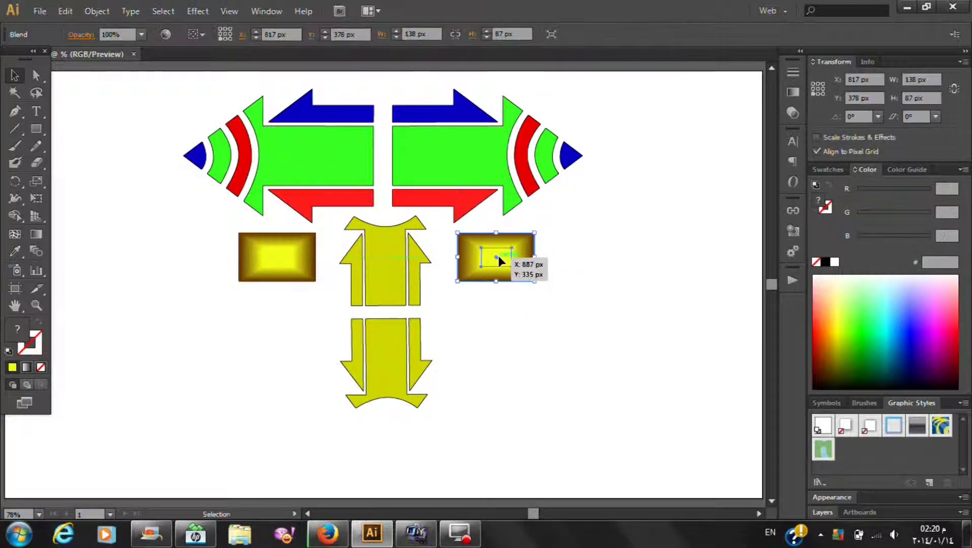
click(506, 325)
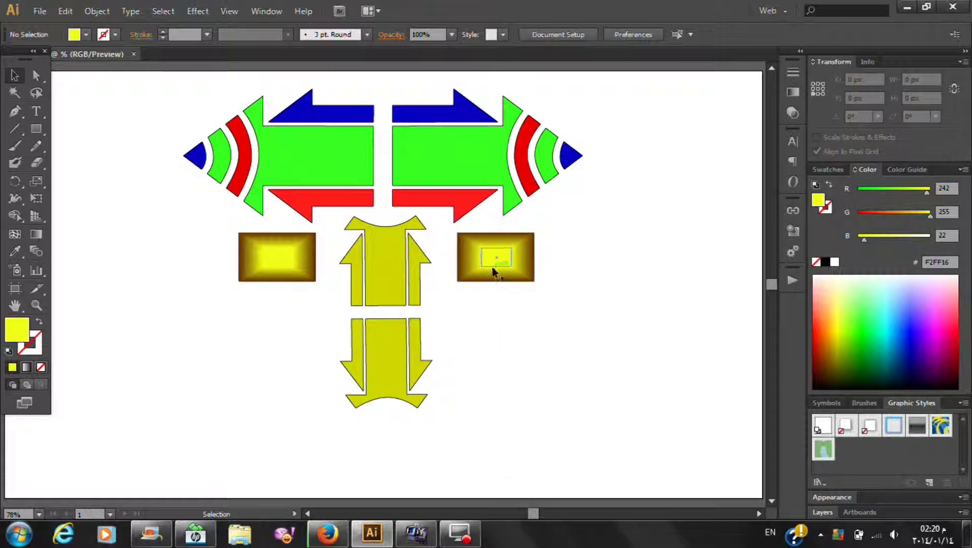
- Even out both glowing rectangles' spacing from the arrow and copy one below it
drag(487, 264, 476, 262)
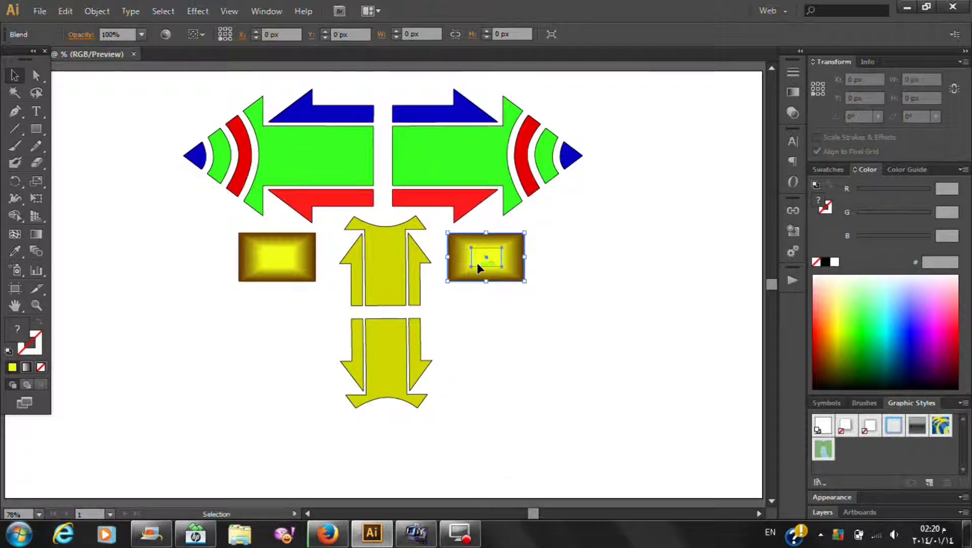
click(527, 382)
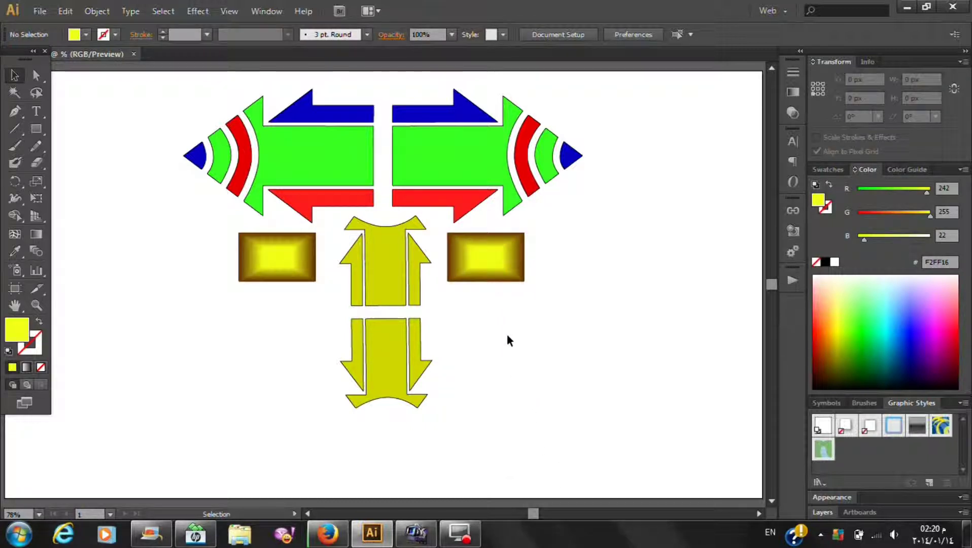
drag(307, 254, 318, 255)
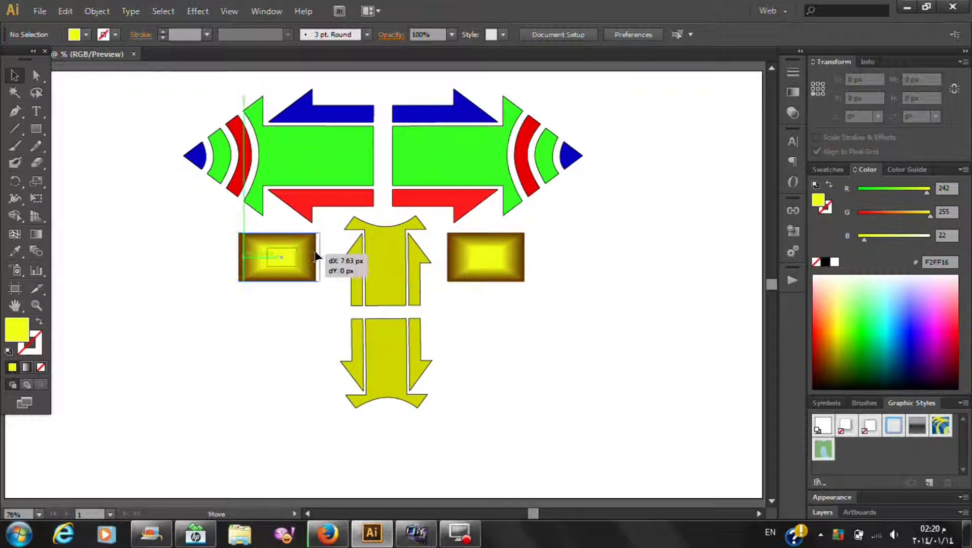
click(537, 320)
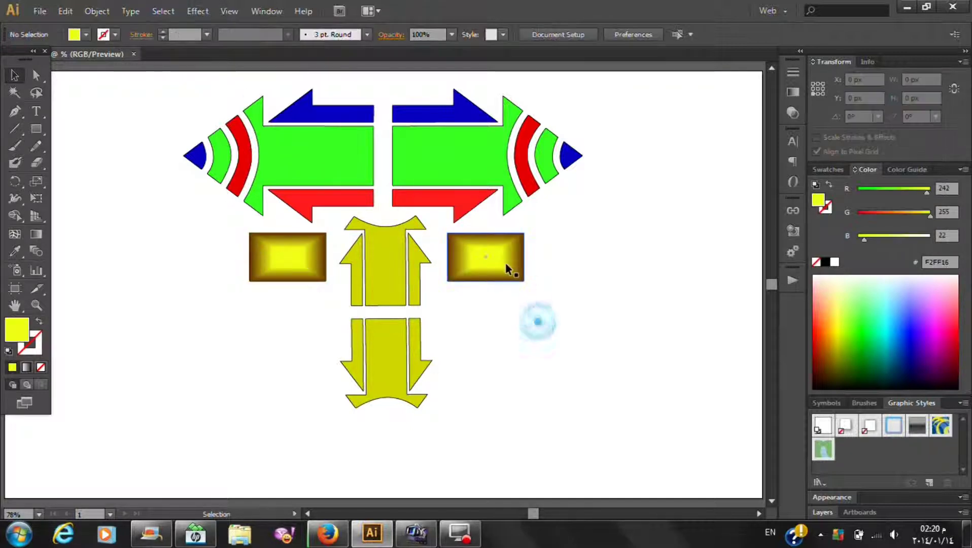
drag(502, 264, 498, 264)
click(523, 351)
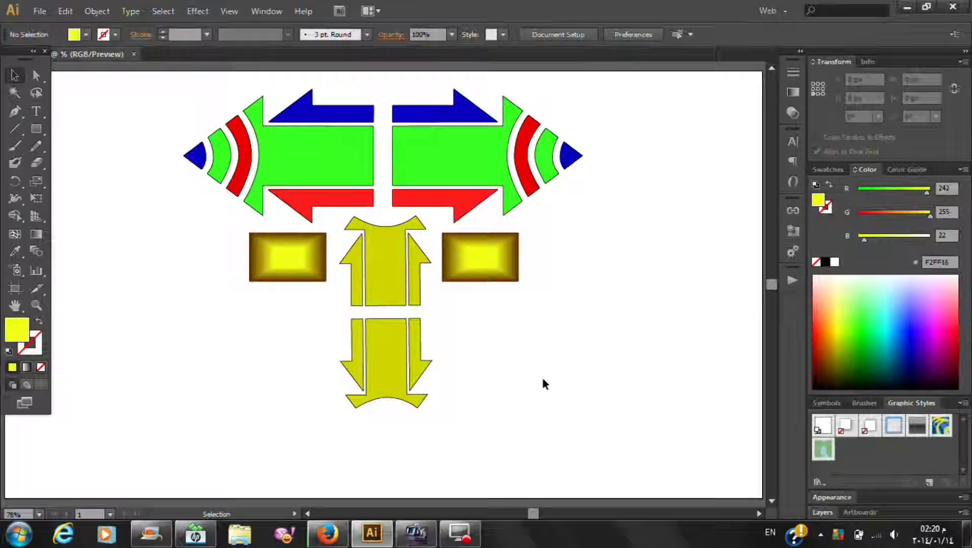
scroll(537, 335, down, 2)
scroll(523, 275, up, 1)
drag(495, 218, 397, 422)
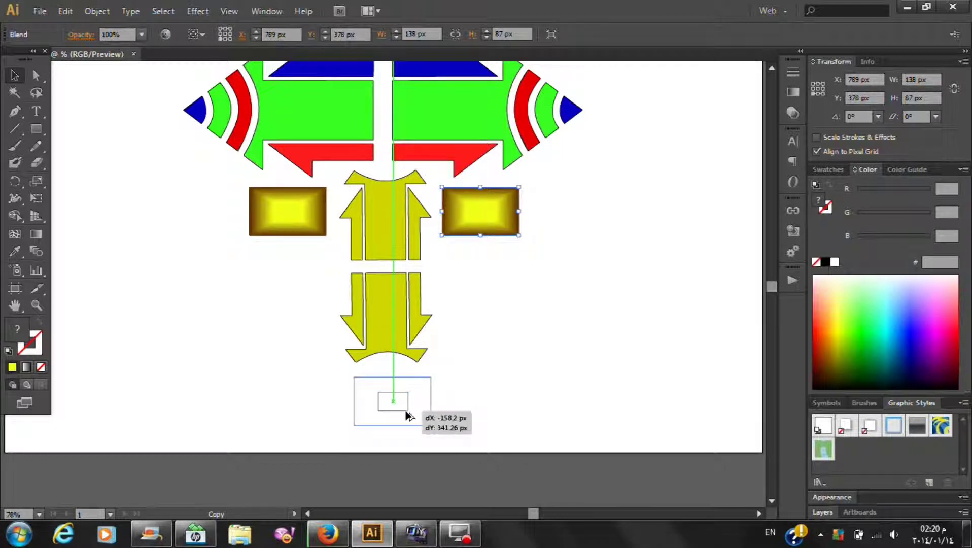
- Stretch the copied blend into a wide bar, shrink it, and centre it under the down arrow
mouse_move(398, 422)
mouse_down()
mouse_move(425, 407)
mouse_move(598, 399)
mouse_move(462, 409)
mouse_up()
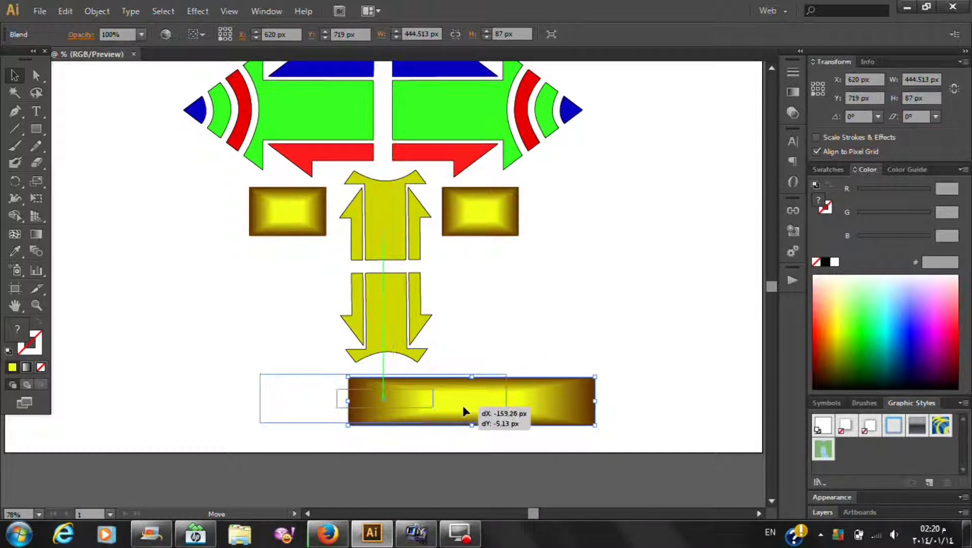
drag(462, 405, 467, 404)
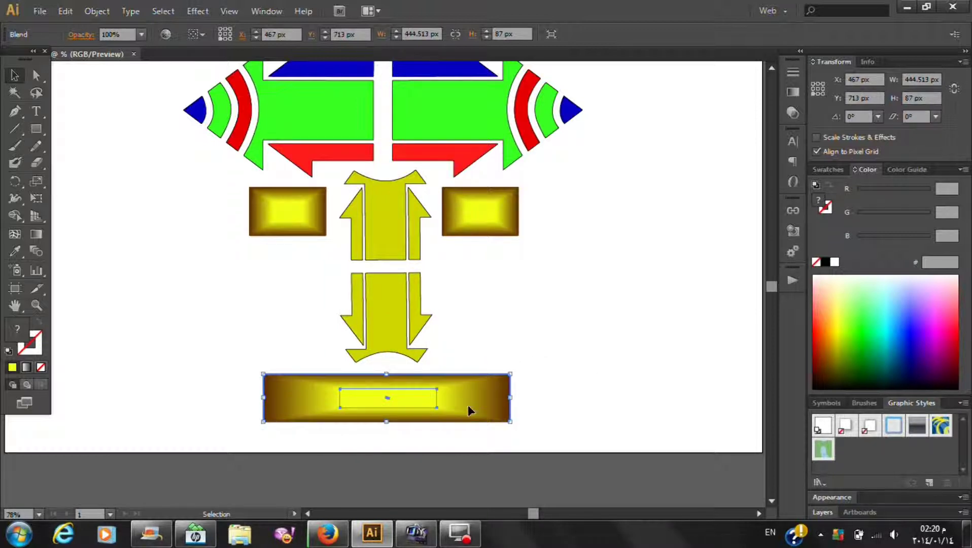
drag(509, 373, 475, 379)
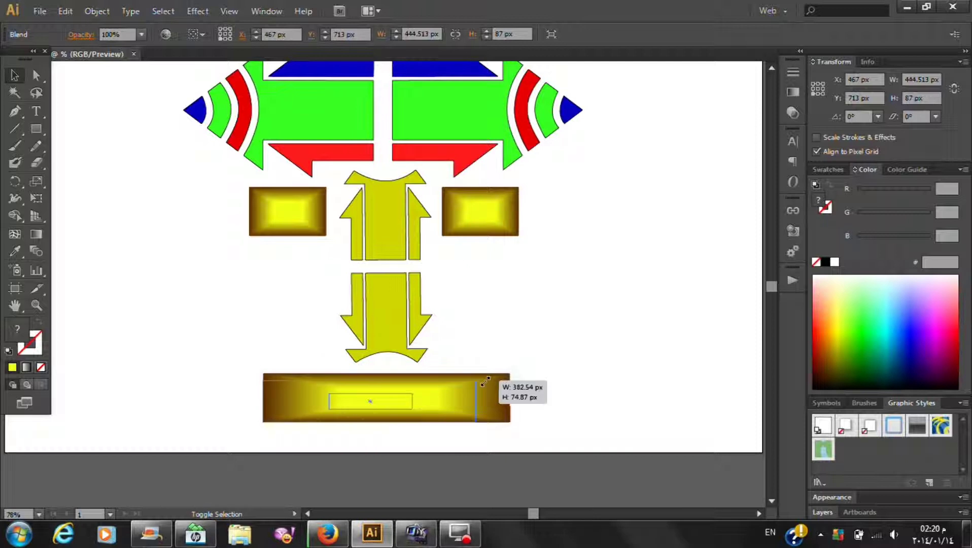
drag(439, 406, 461, 405)
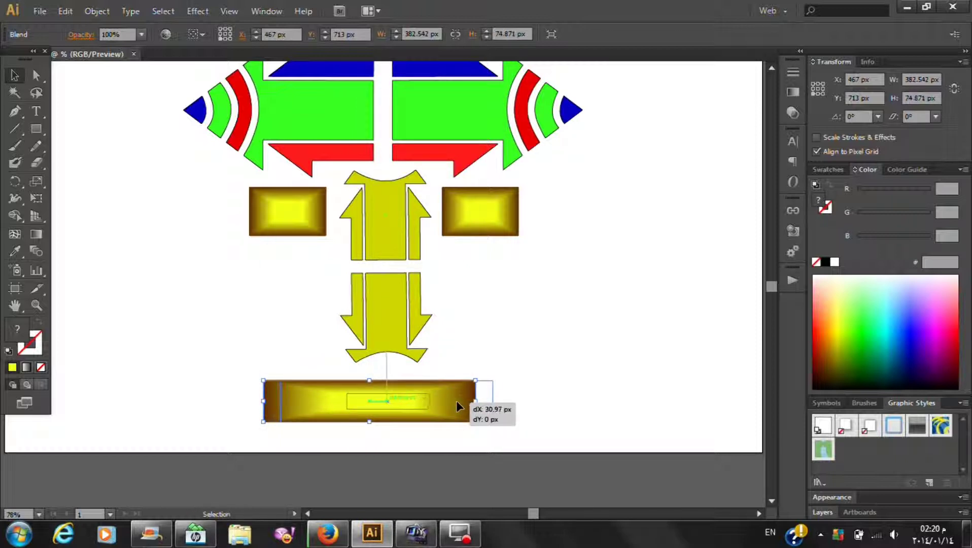
drag(461, 405, 462, 396)
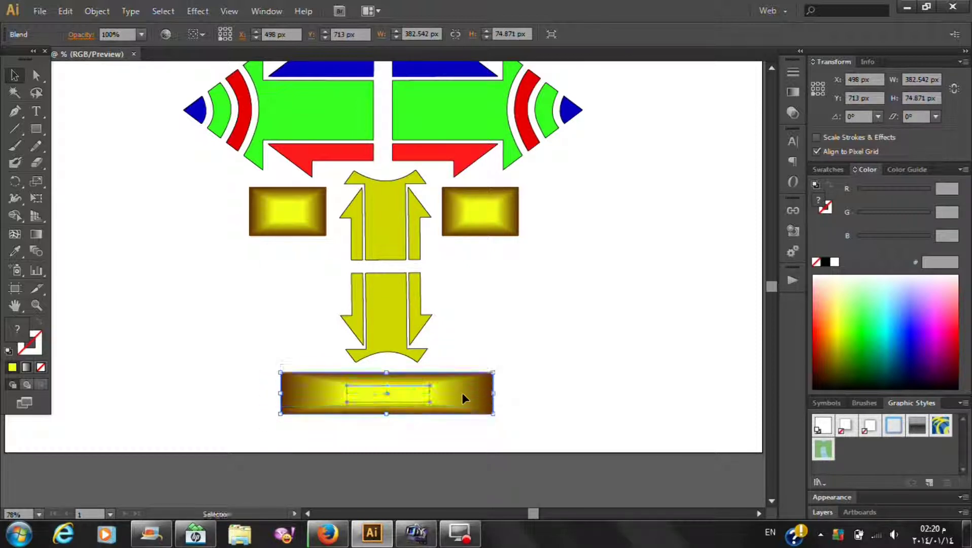
click(527, 350)
- Nudge the bottom bar into final position and select all the artwork
scroll(524, 362, up, 1)
drag(468, 418, 465, 414)
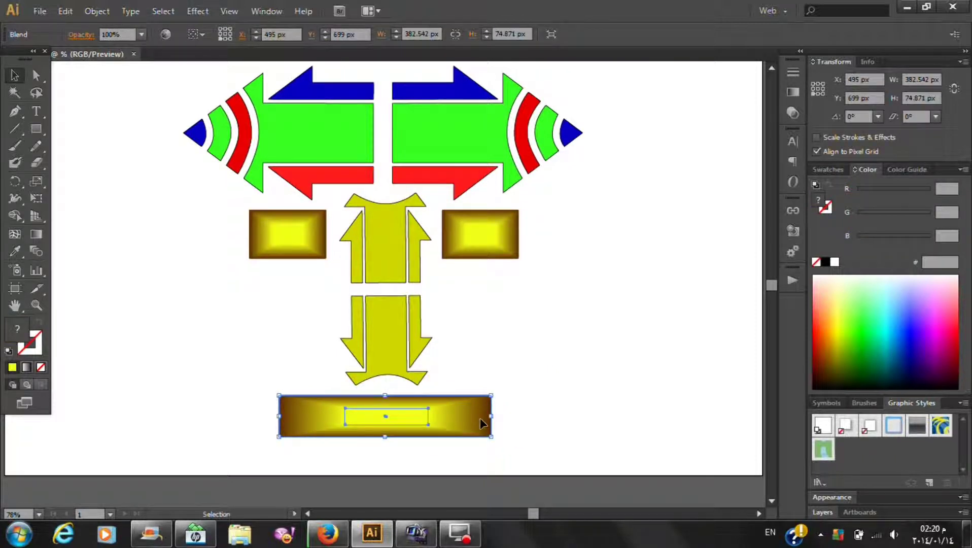
click(521, 360)
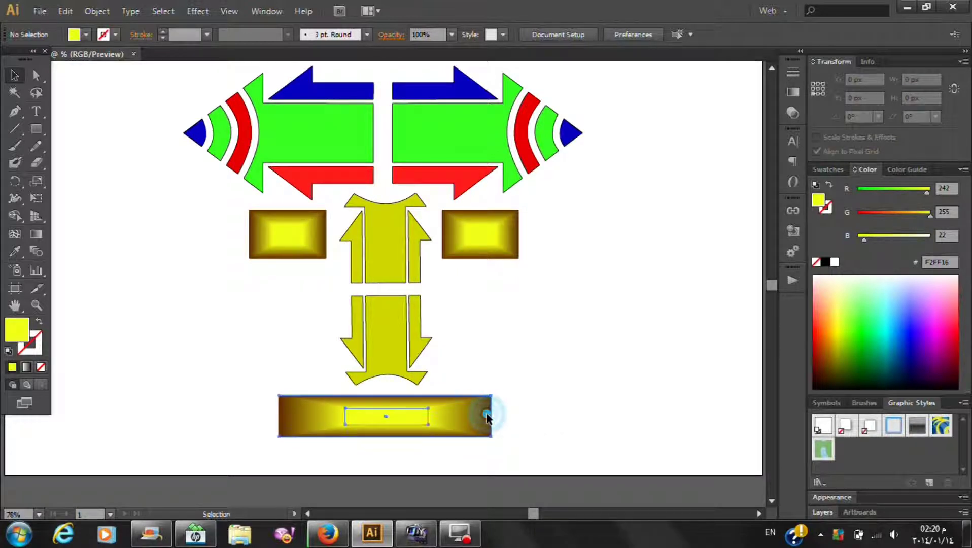
drag(488, 417, 490, 414)
click(607, 396)
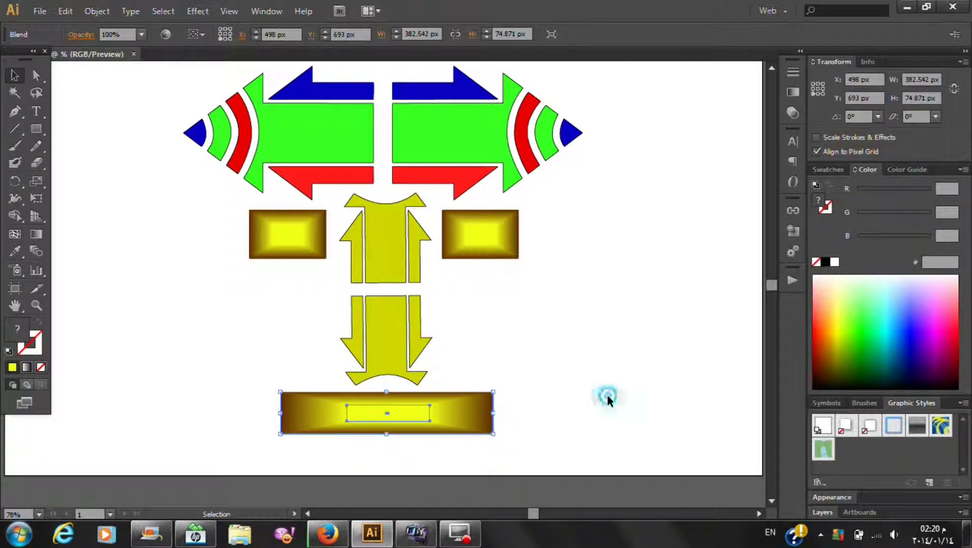
scroll(624, 385, up, 2)
scroll(621, 382, down, 2)
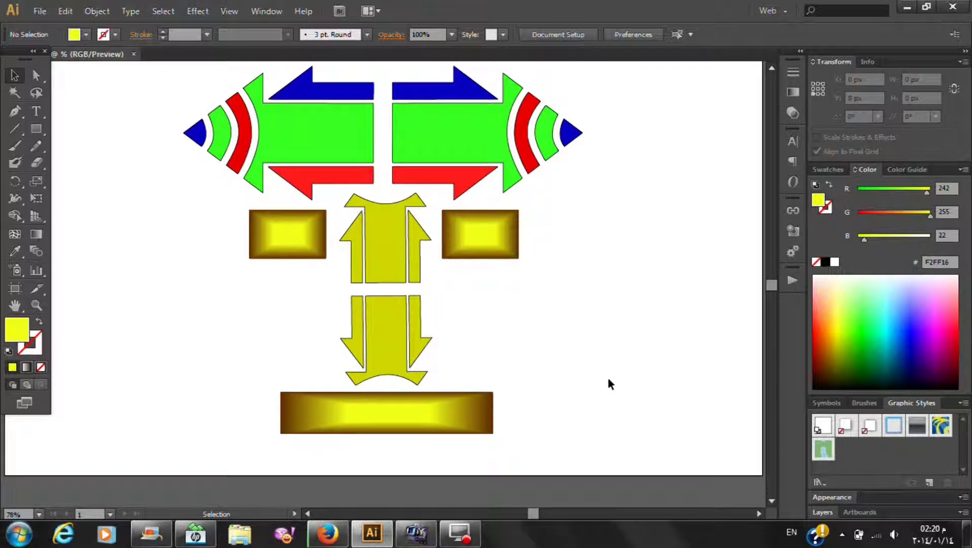
key(ctrl+a)
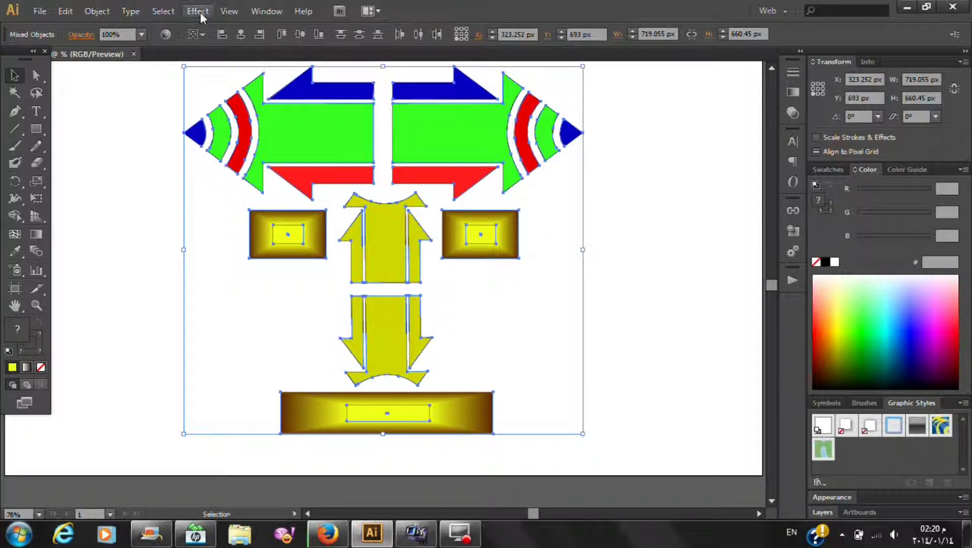
- Apply an Outer Glow (Screen, 75%, 5 px blur) to all shapes, then nudge the bottom bar right
click(197, 10)
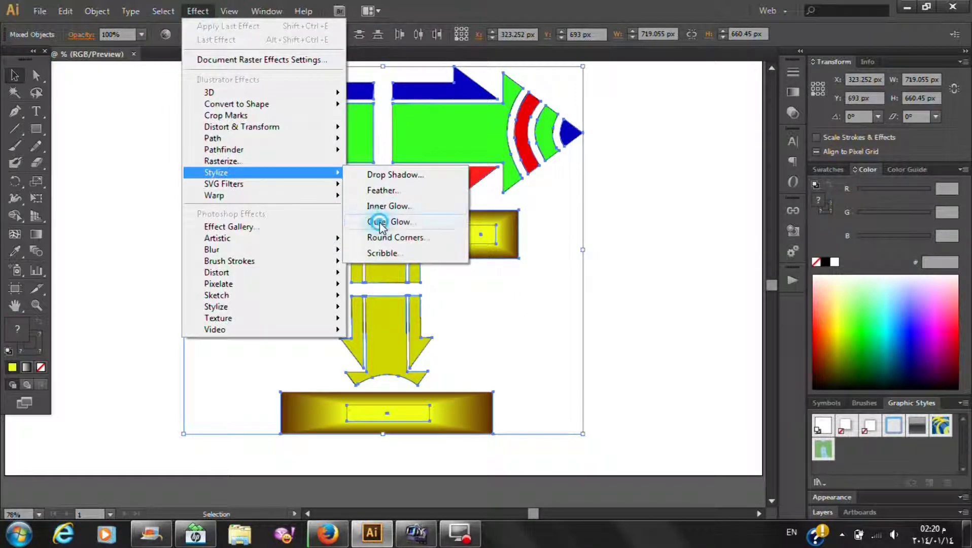
click(388, 222)
click(760, 258)
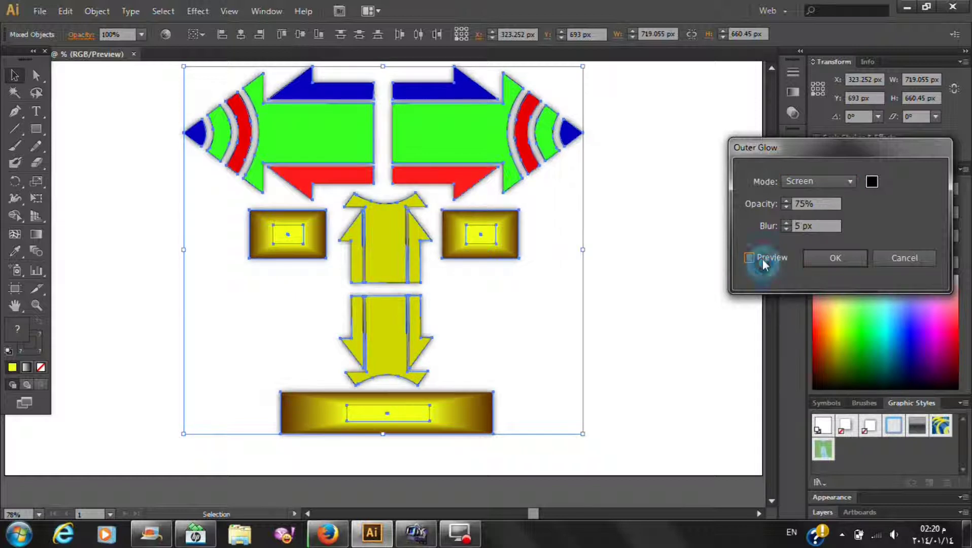
click(835, 258)
click(638, 268)
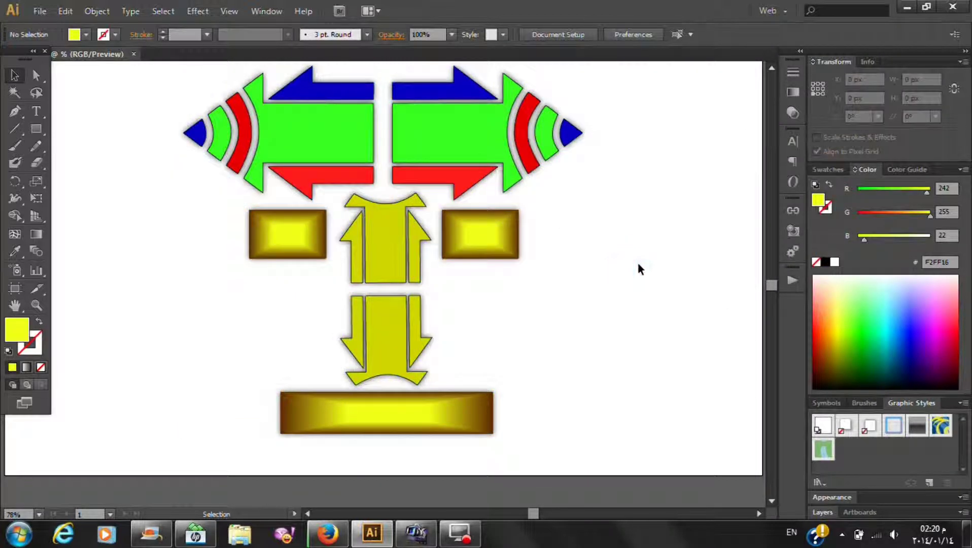
drag(441, 411, 445, 411)
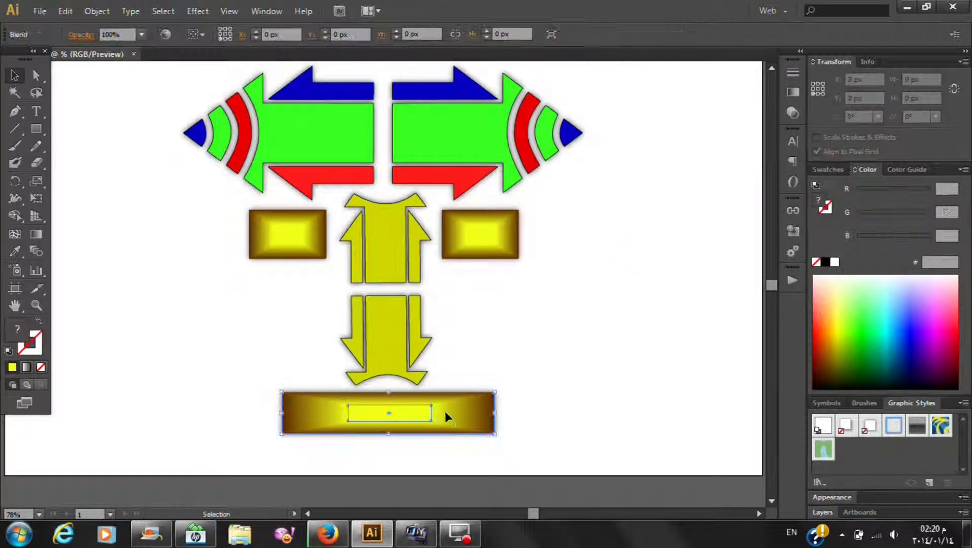
click(553, 363)
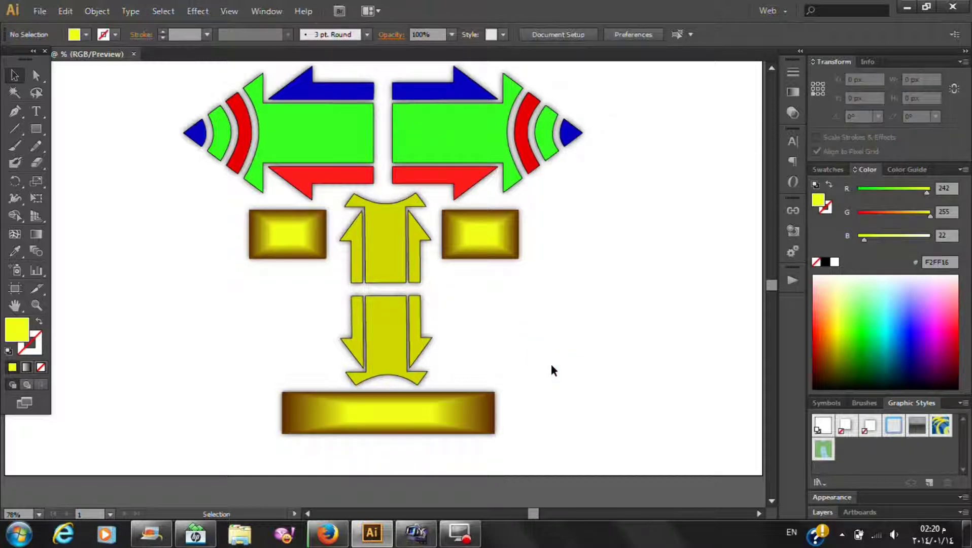